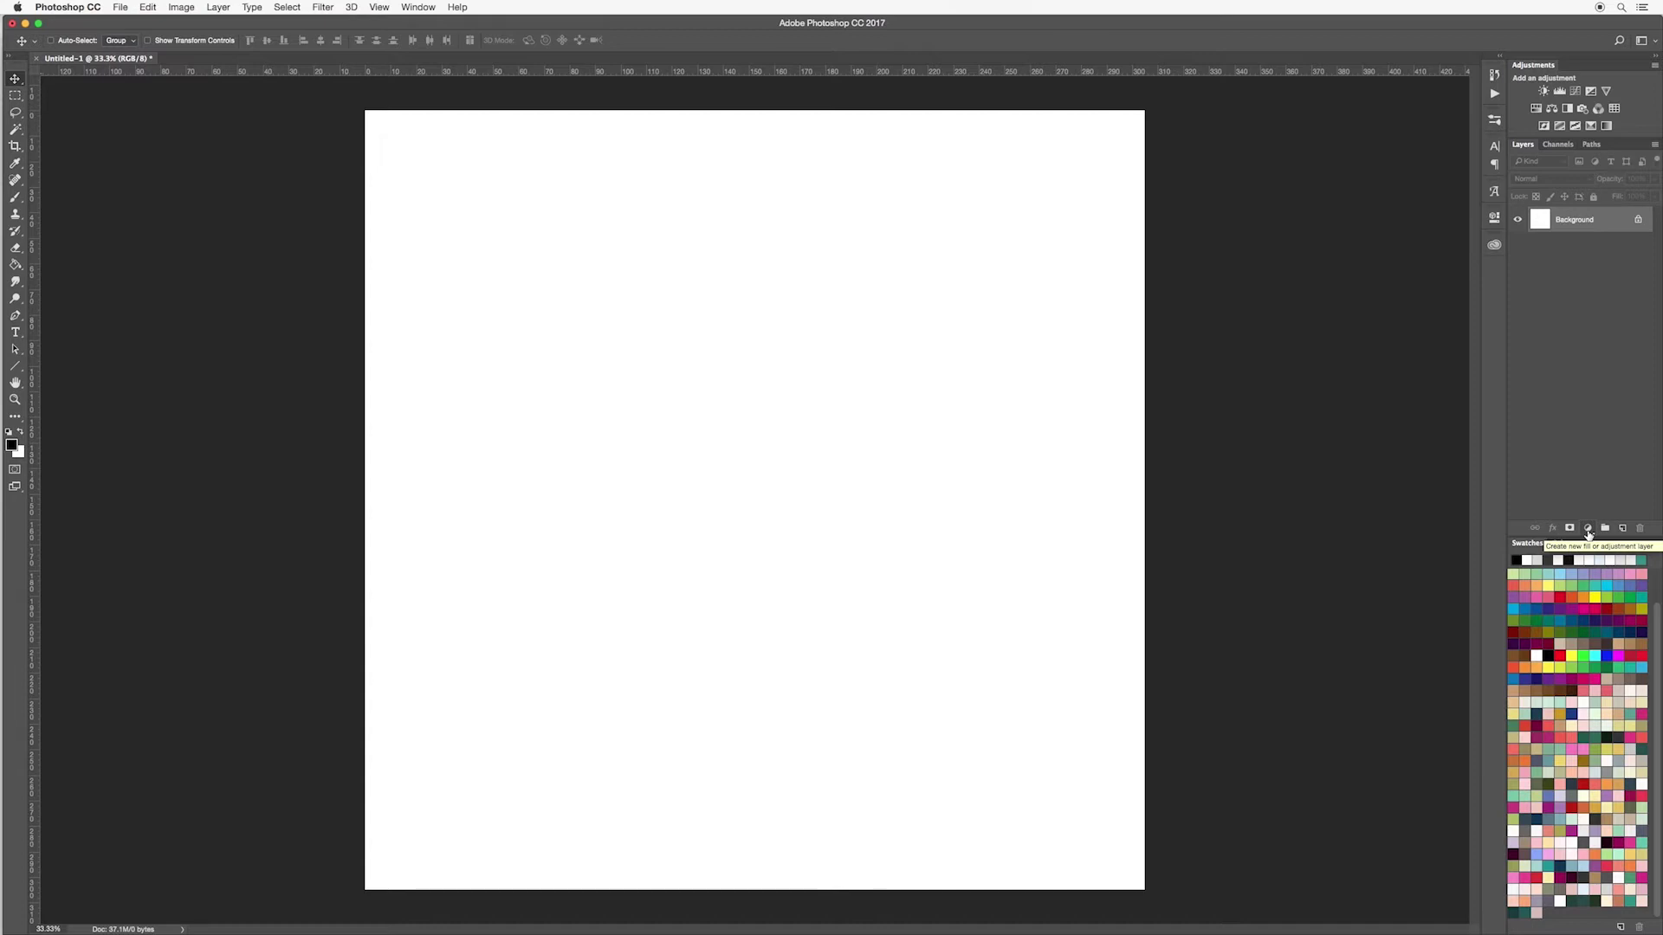
# Add a Solid Color fill layer and try mint, lime and lavender shades in the picker
pyautogui.click(1588, 529)
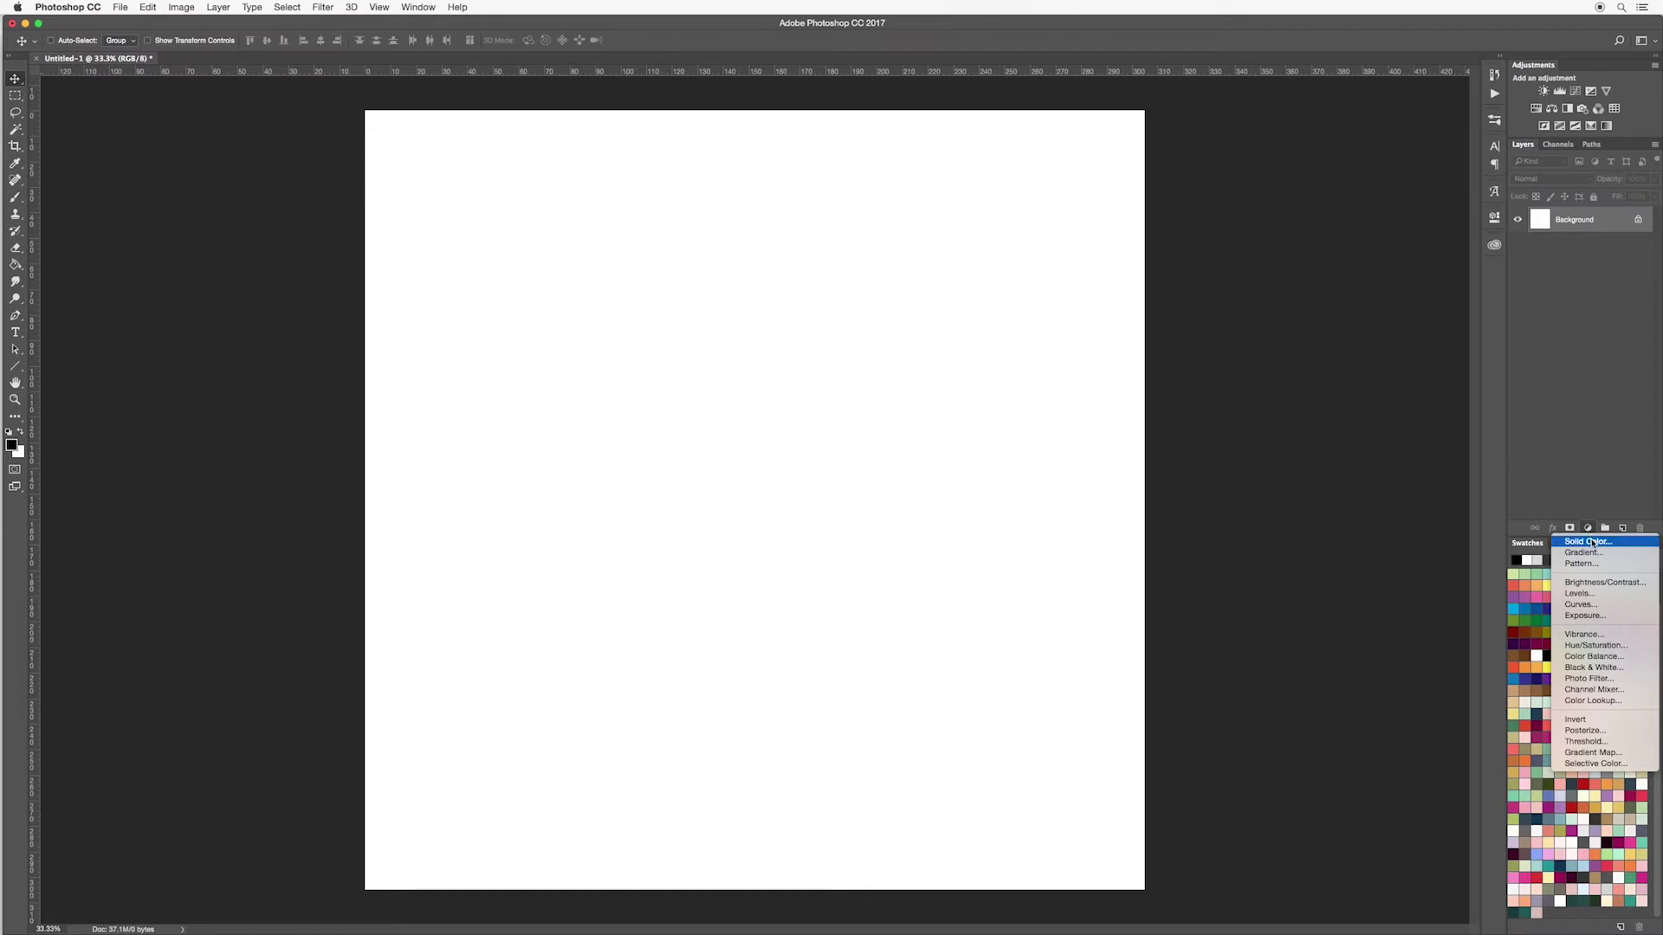
pyautogui.click(1592, 541)
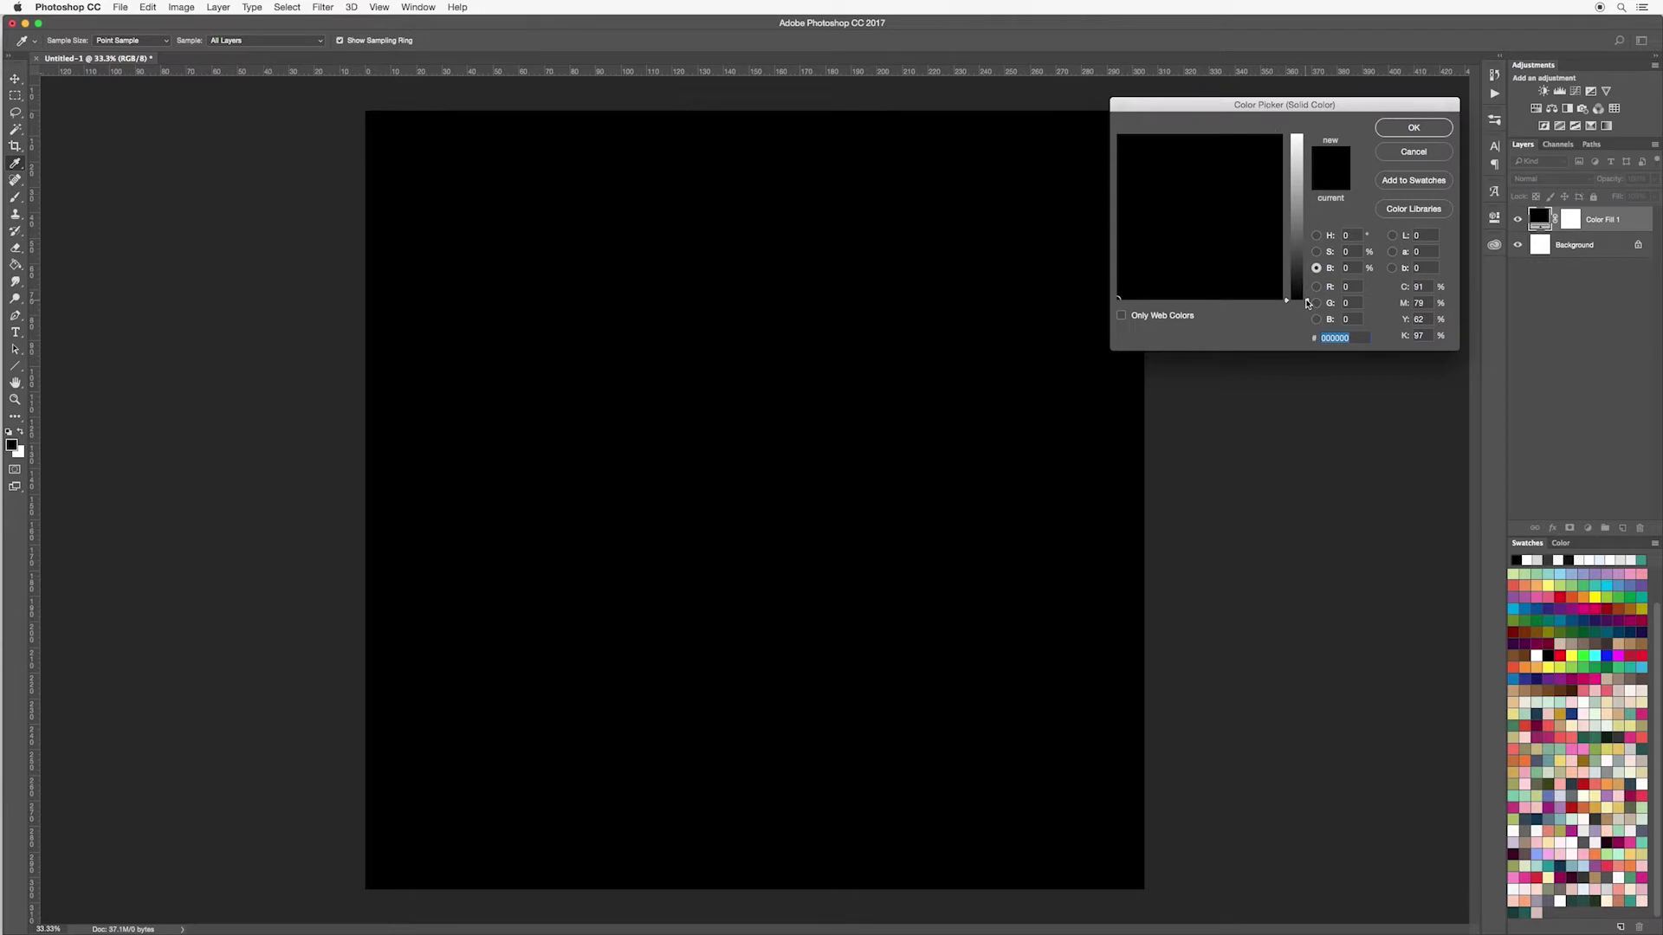
pyautogui.moveTo(1311, 304); pyautogui.dragTo(1306, 137)
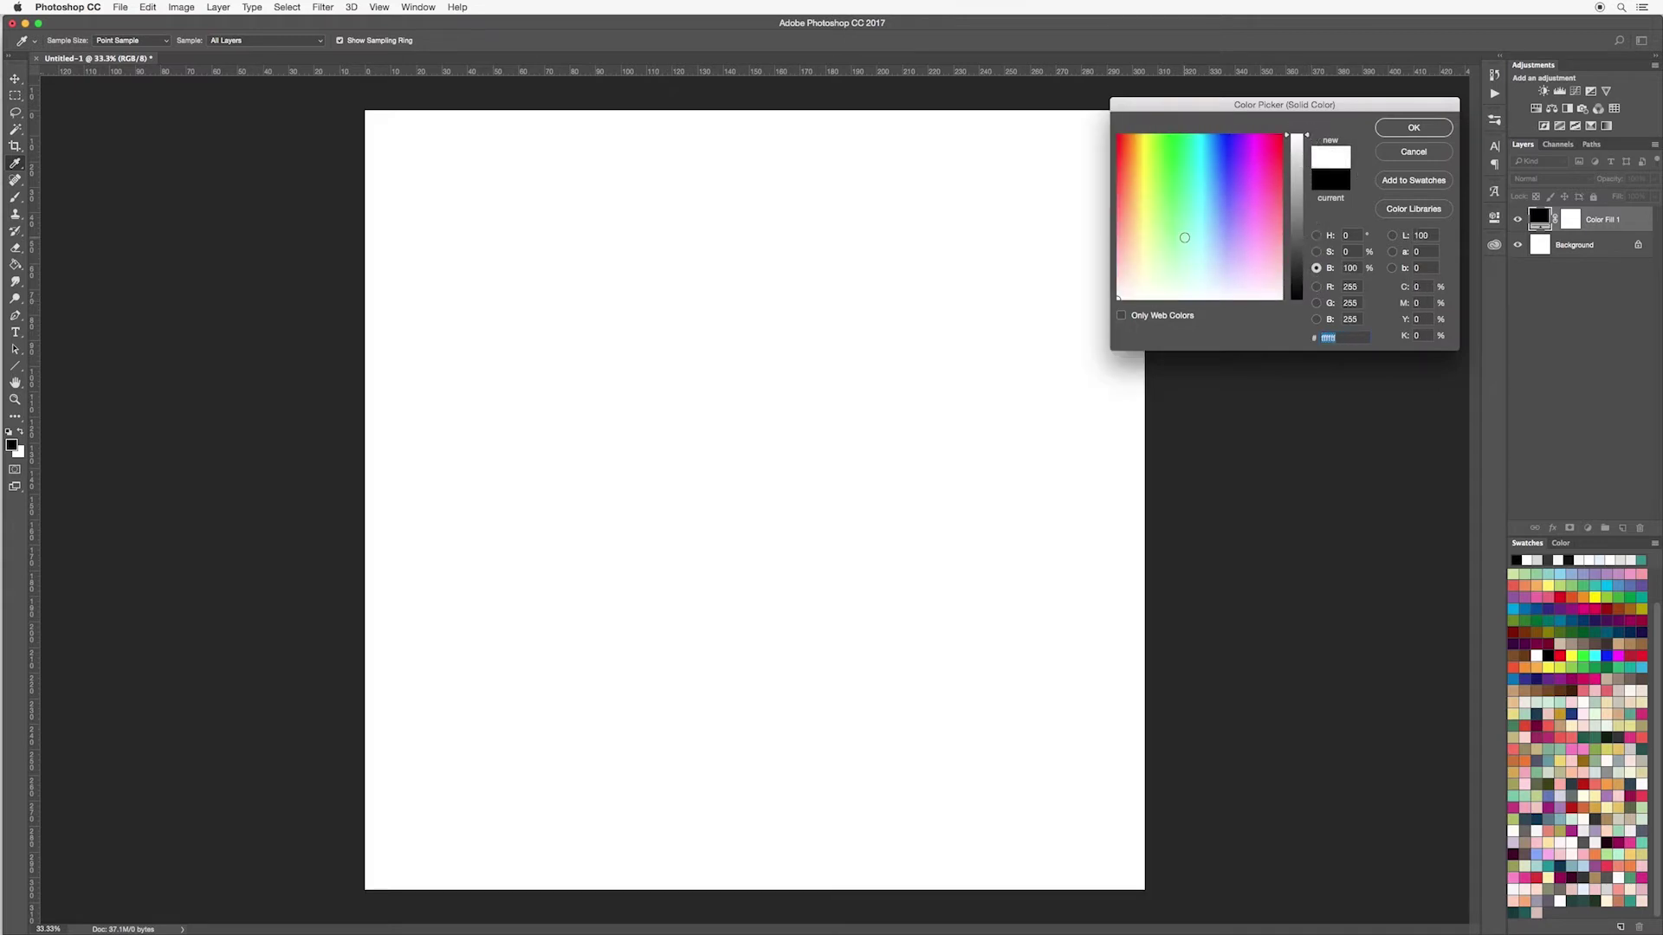
pyautogui.click(1185, 235)
pyautogui.click(1187, 189)
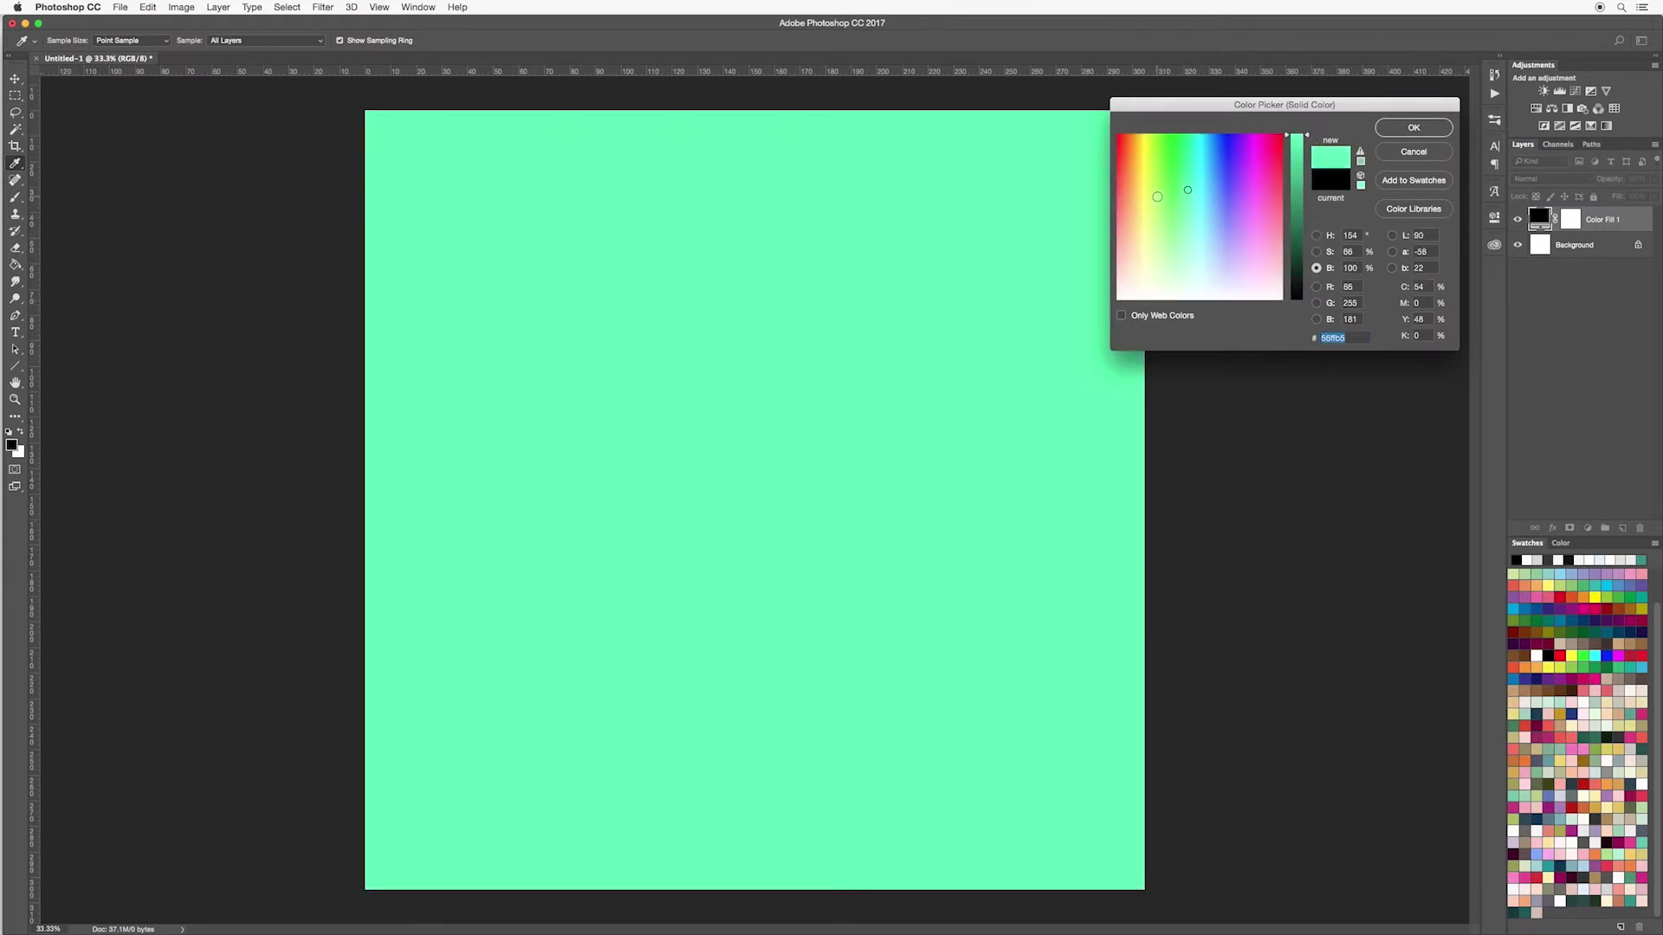
pyautogui.click(1160, 205)
pyautogui.click(1240, 256)
pyautogui.click(1184, 270)
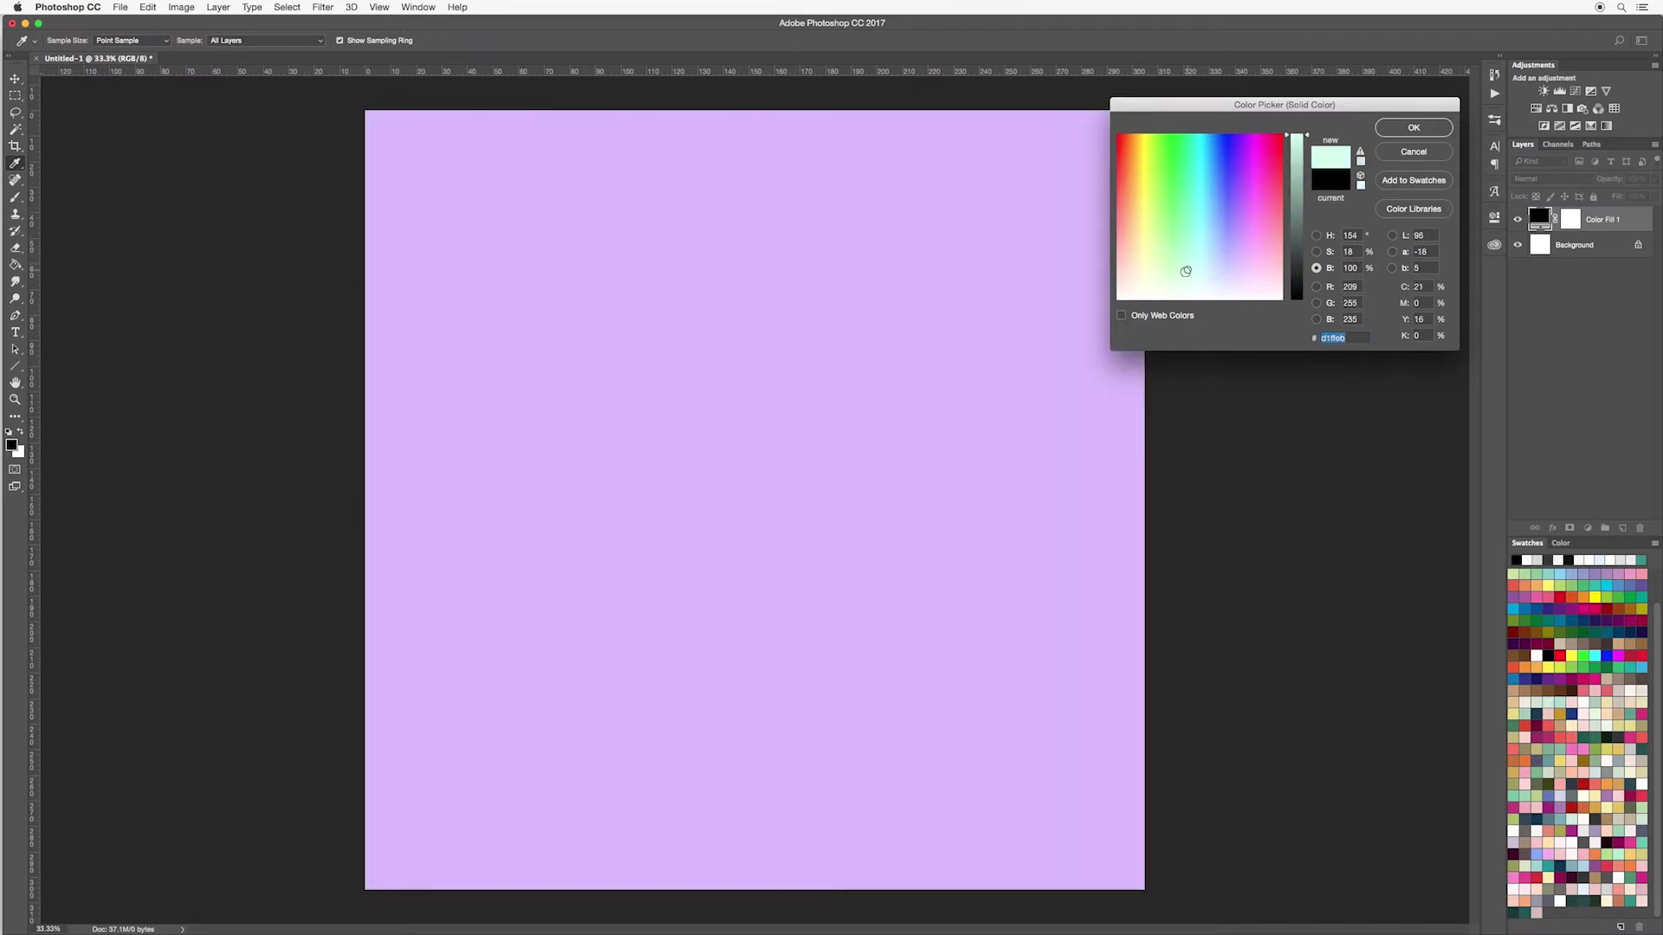
pyautogui.click(1153, 274)
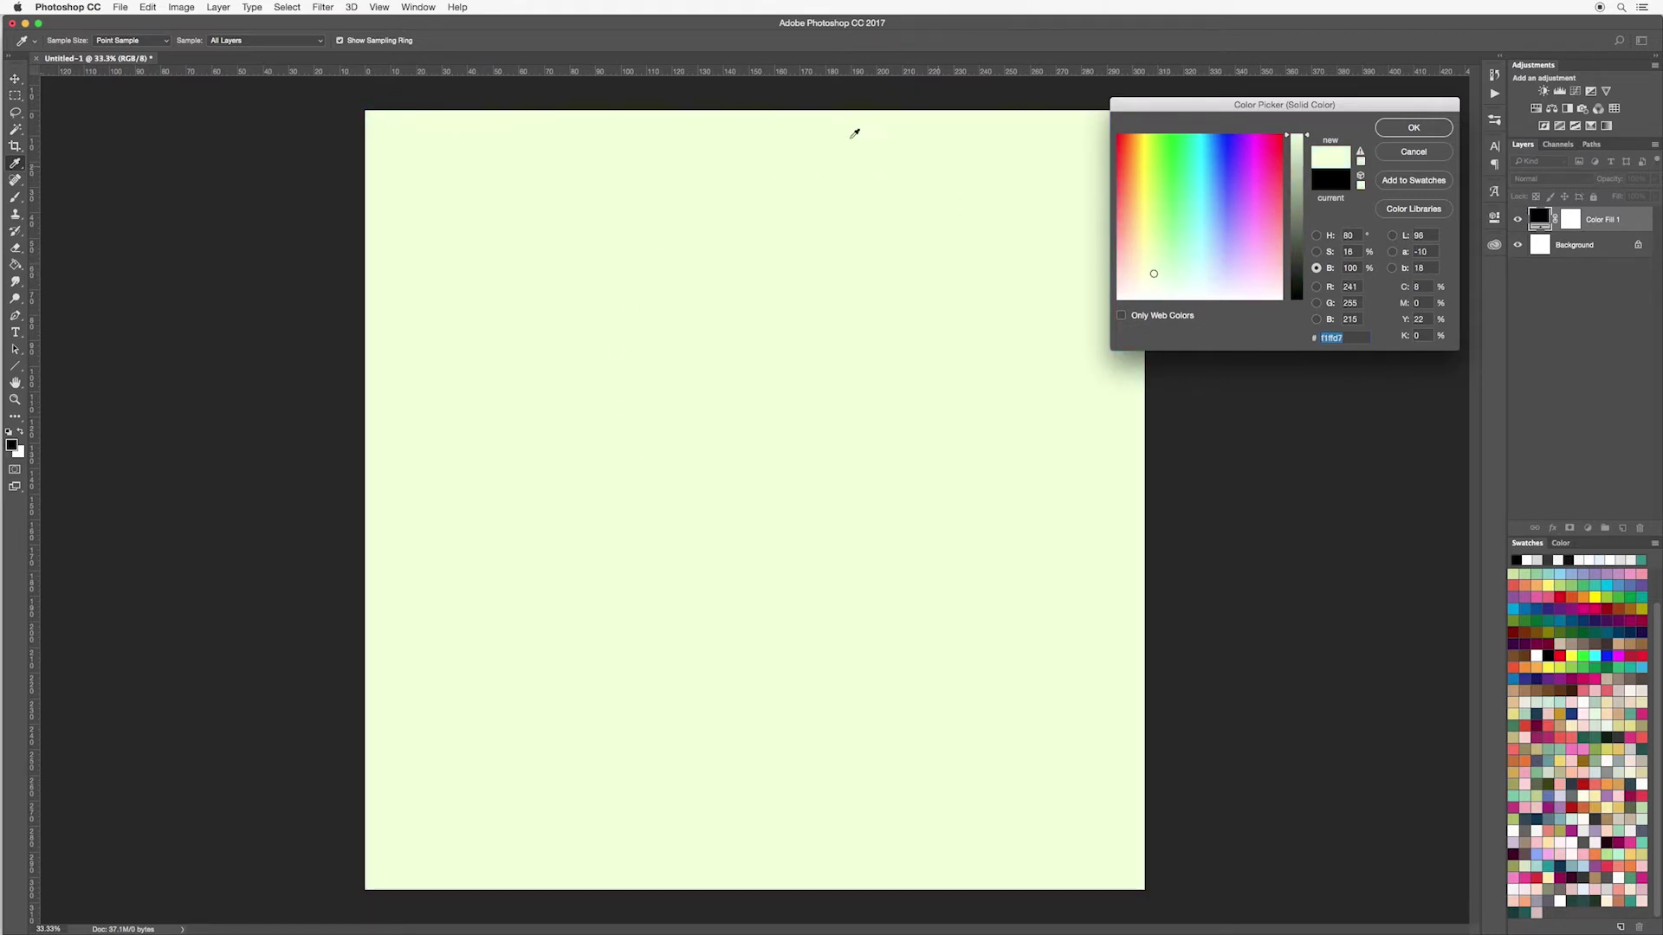
# Settle on teal #2b9186 from the swatches and confirm the Color Fill 1 colour
pyautogui.click(1221, 253)
pyautogui.click(1187, 220)
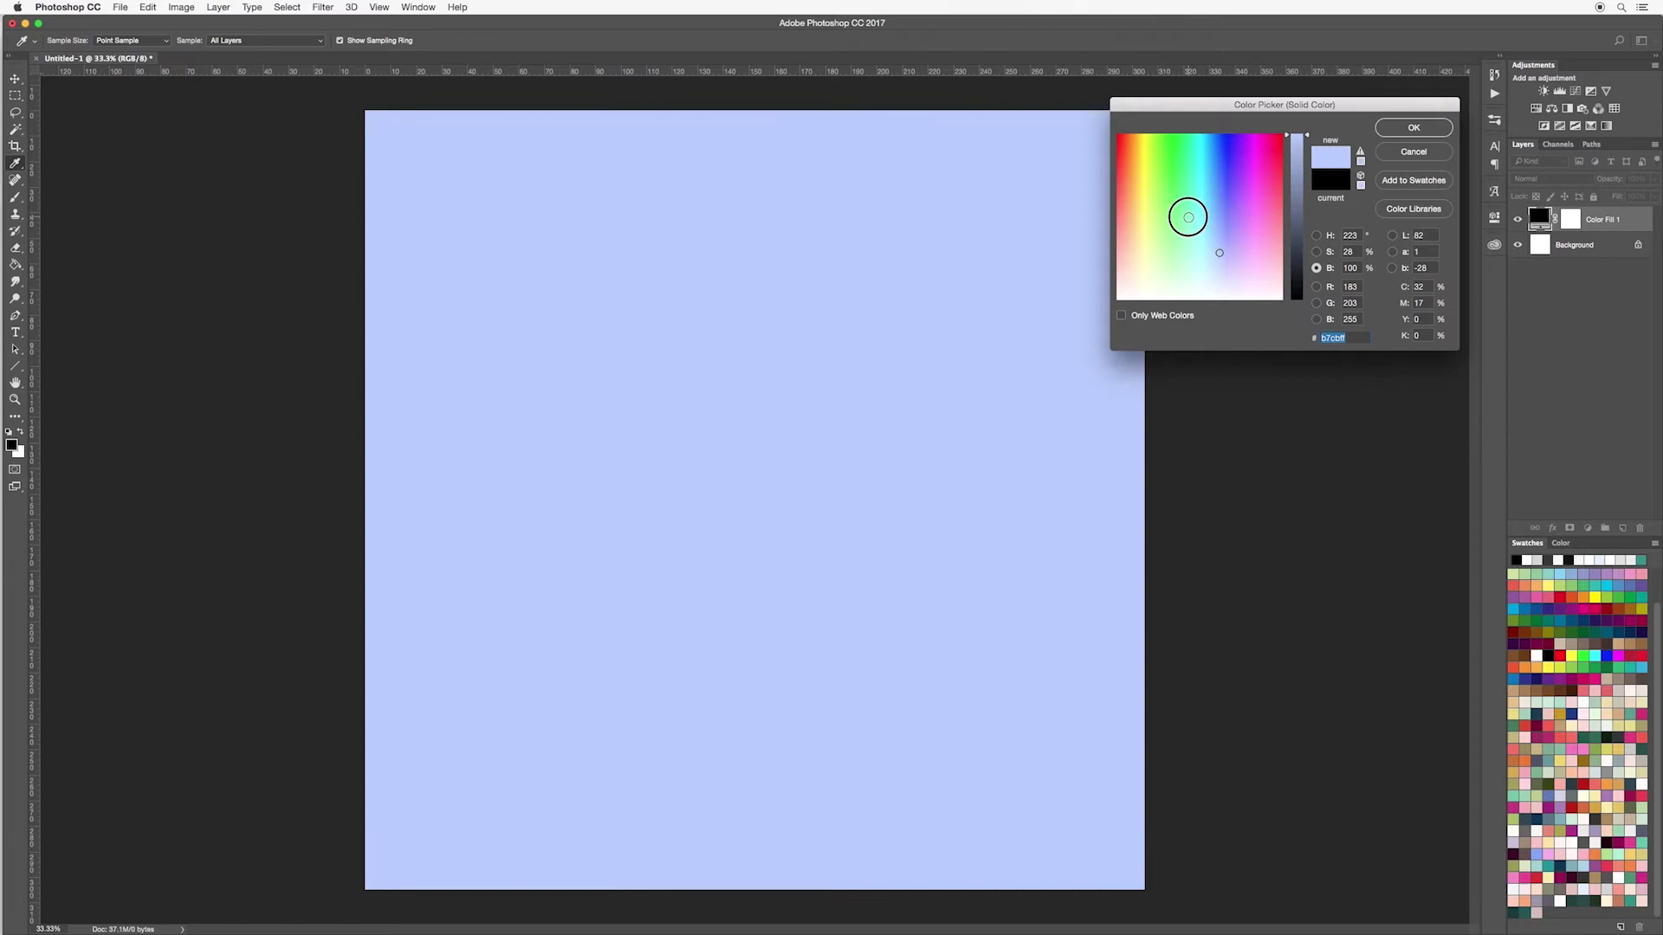
pyautogui.click(1219, 264)
pyautogui.click(1160, 267)
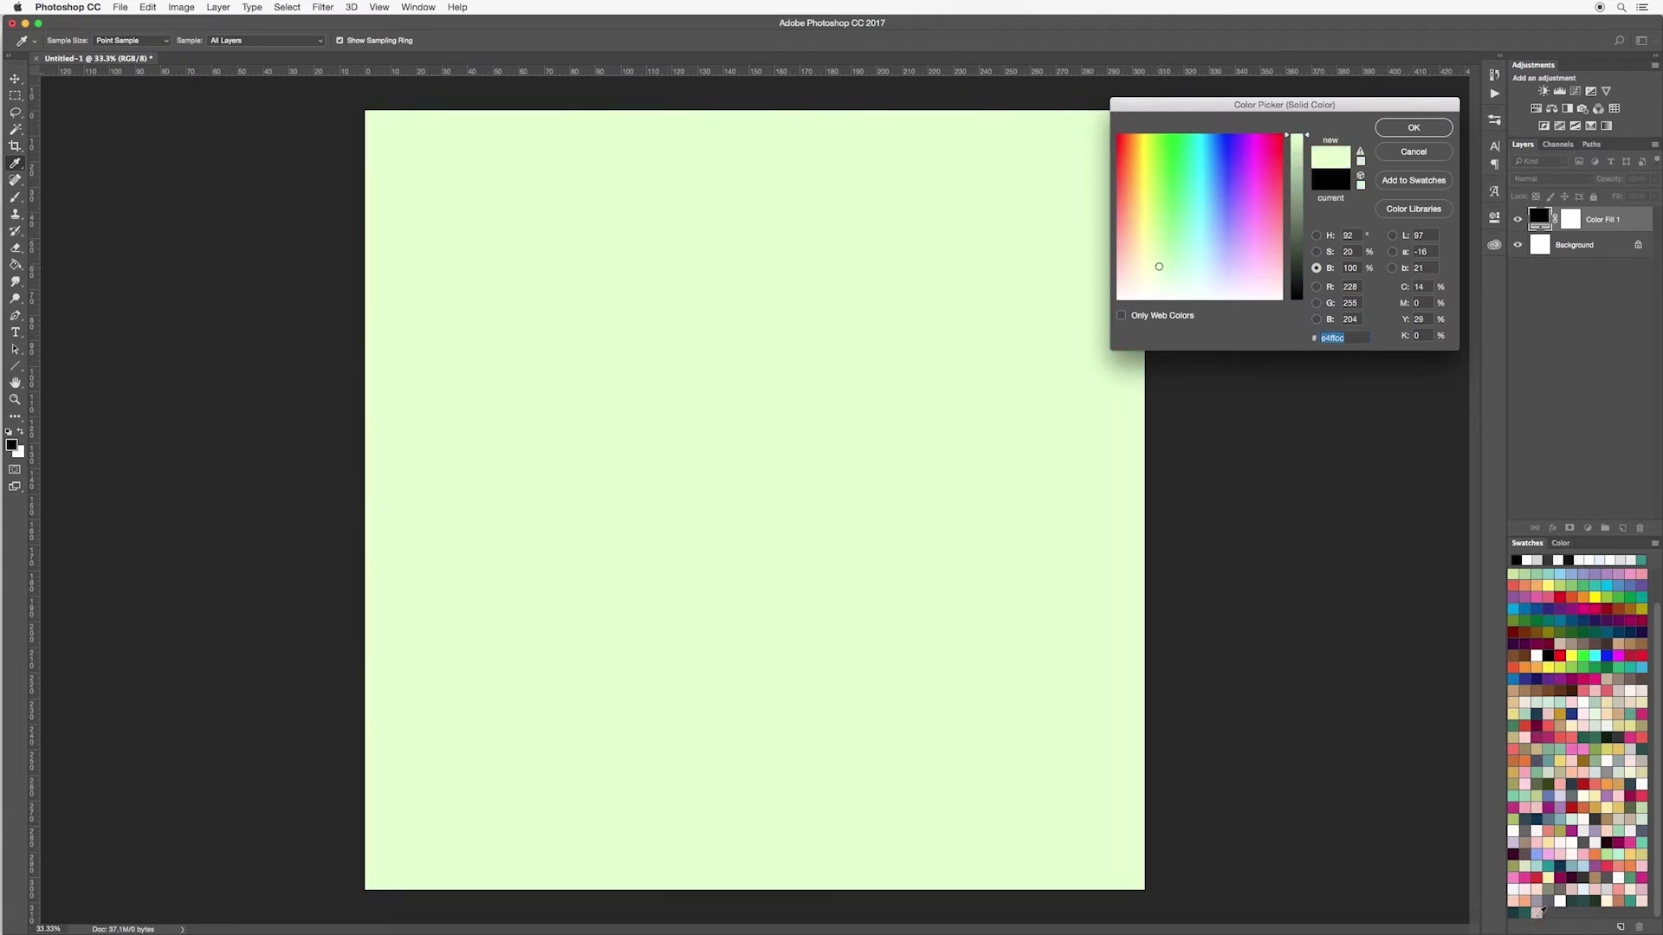
pyautogui.click(1531, 911)
pyautogui.click(1520, 913)
pyautogui.click(1626, 895)
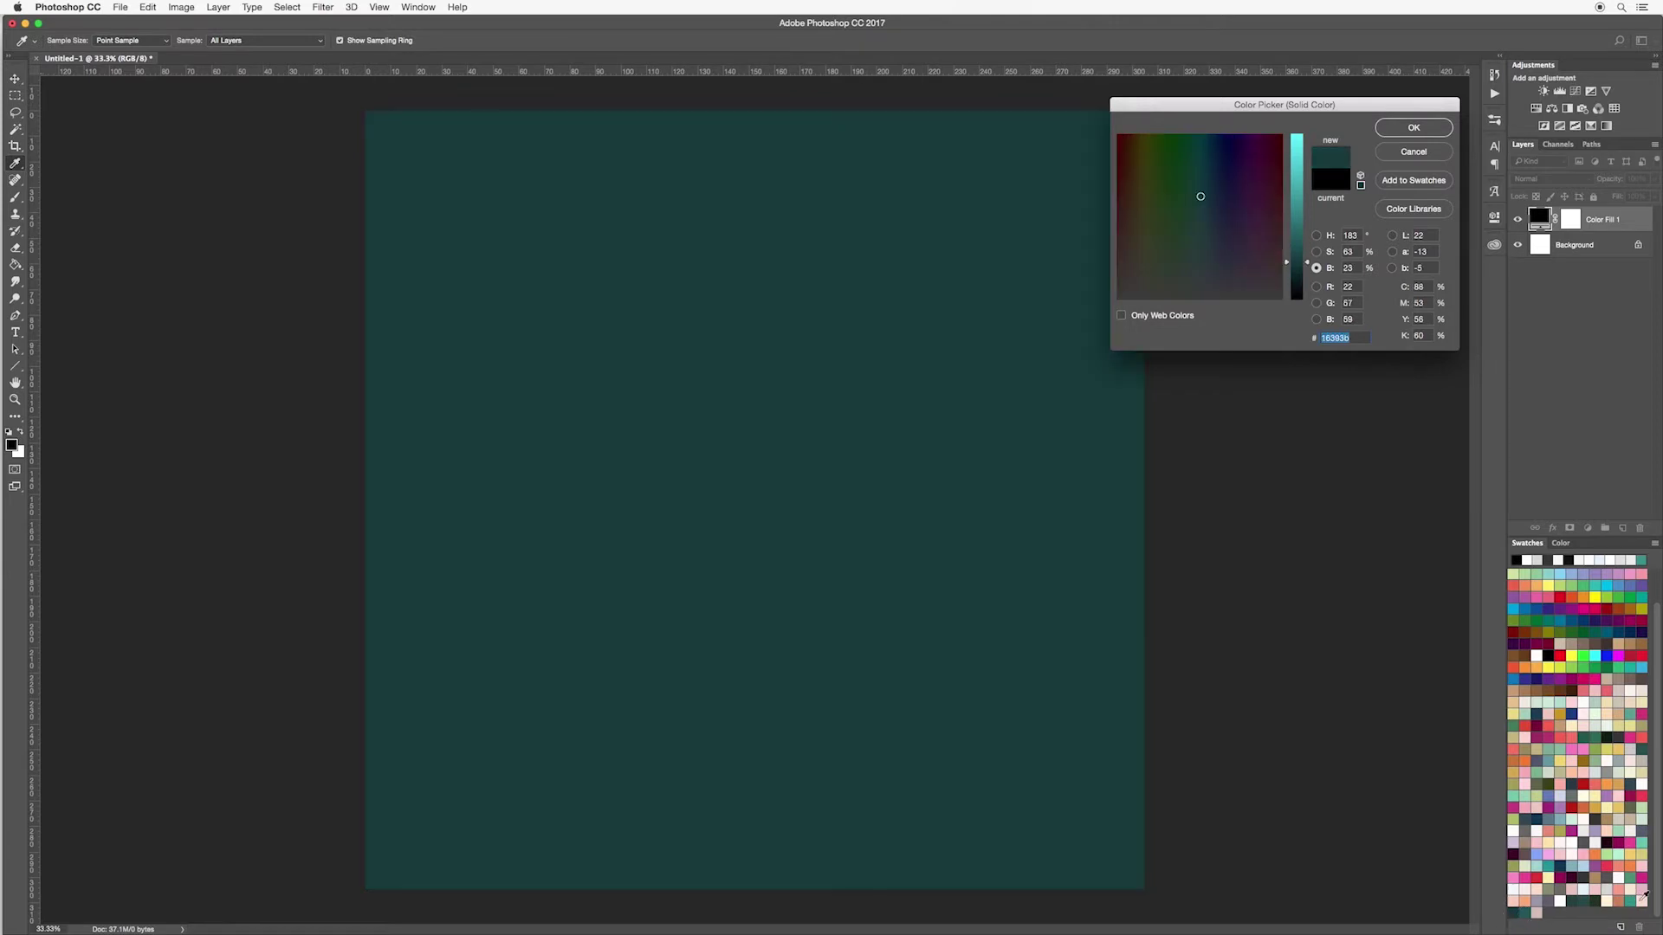
pyautogui.click(1638, 897)
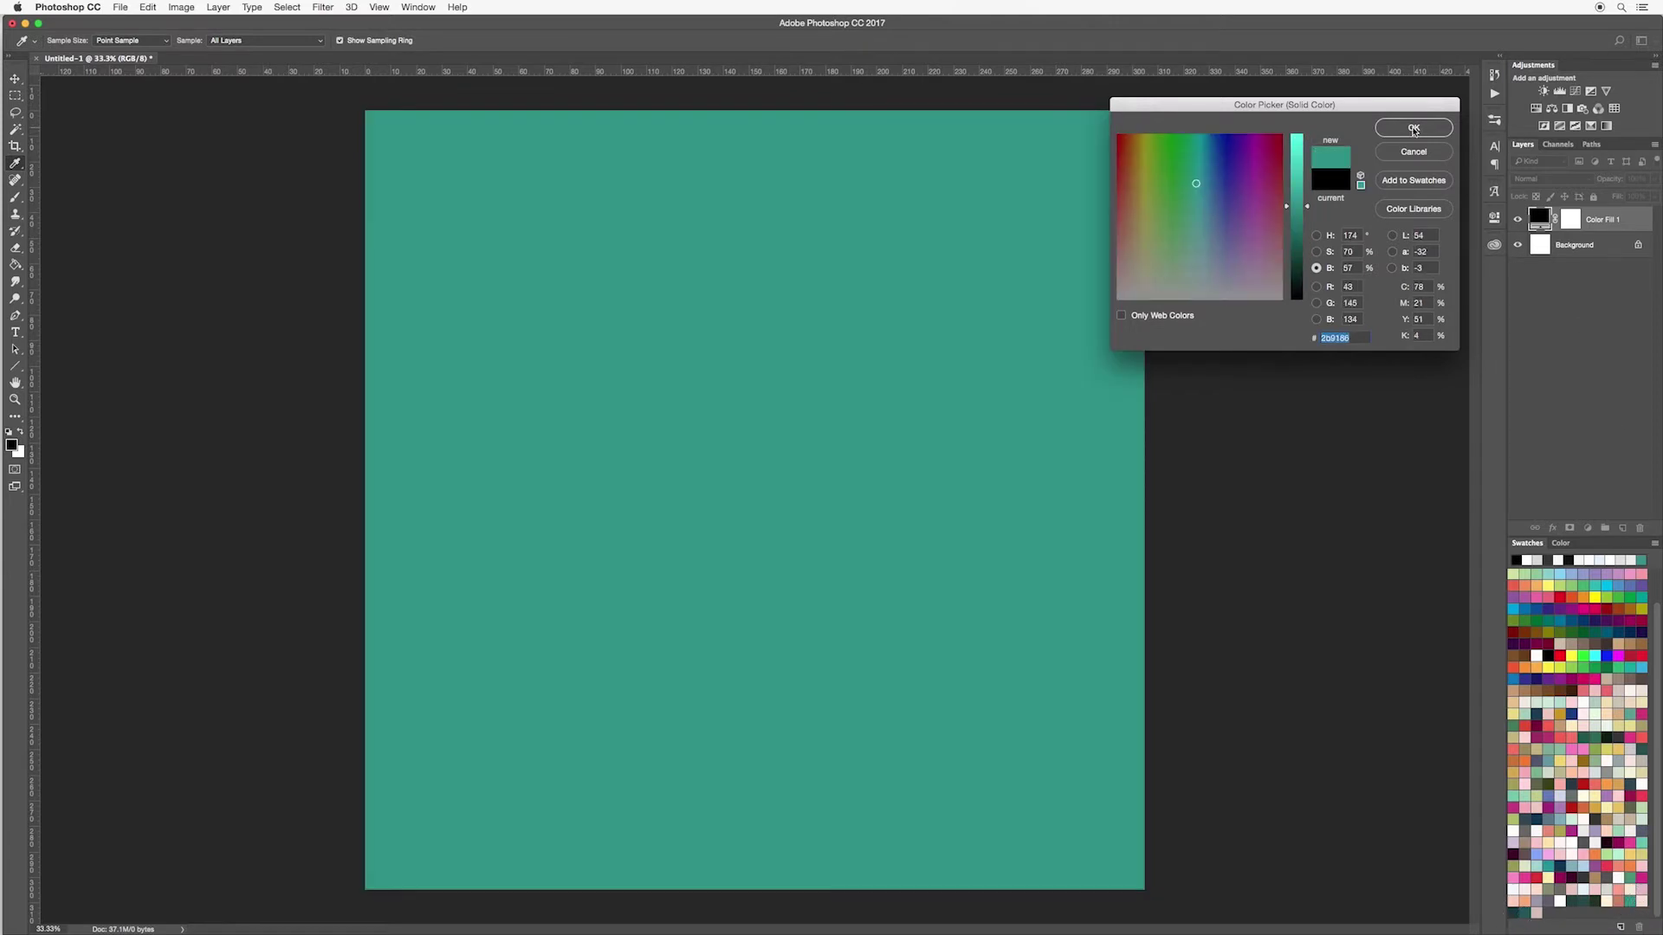
pyautogui.click(1412, 129)
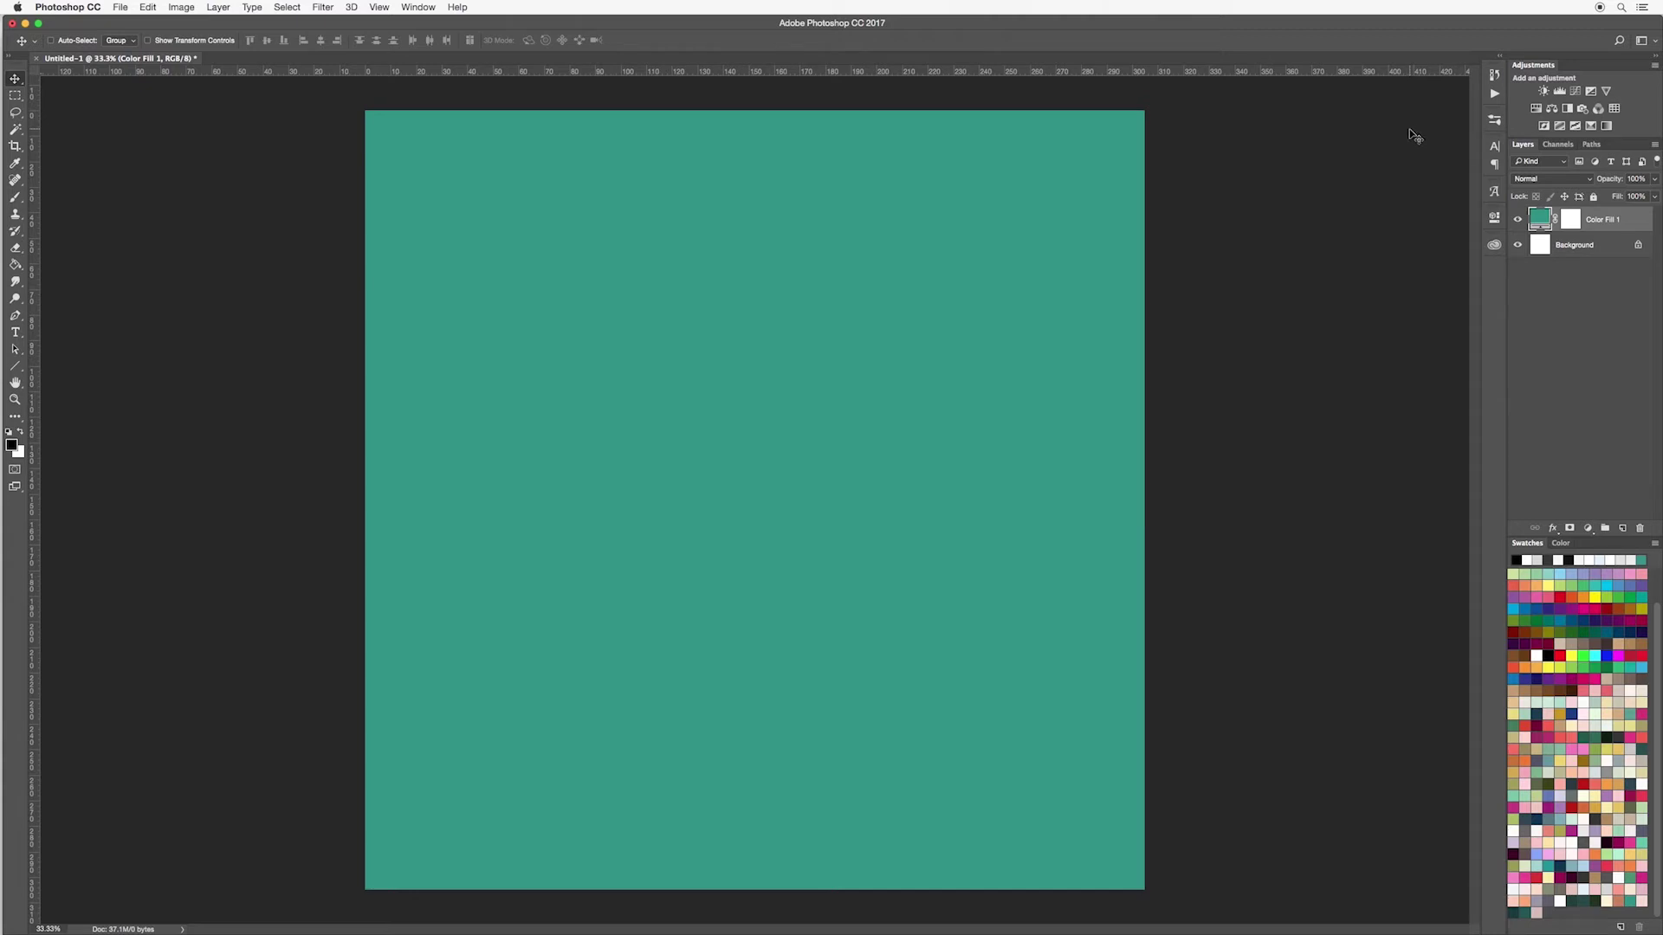
# Desaturate Color Fill 1 from bright teal to a muted grey-teal (#7c9091)
pyautogui.doubleClick(1539, 220)
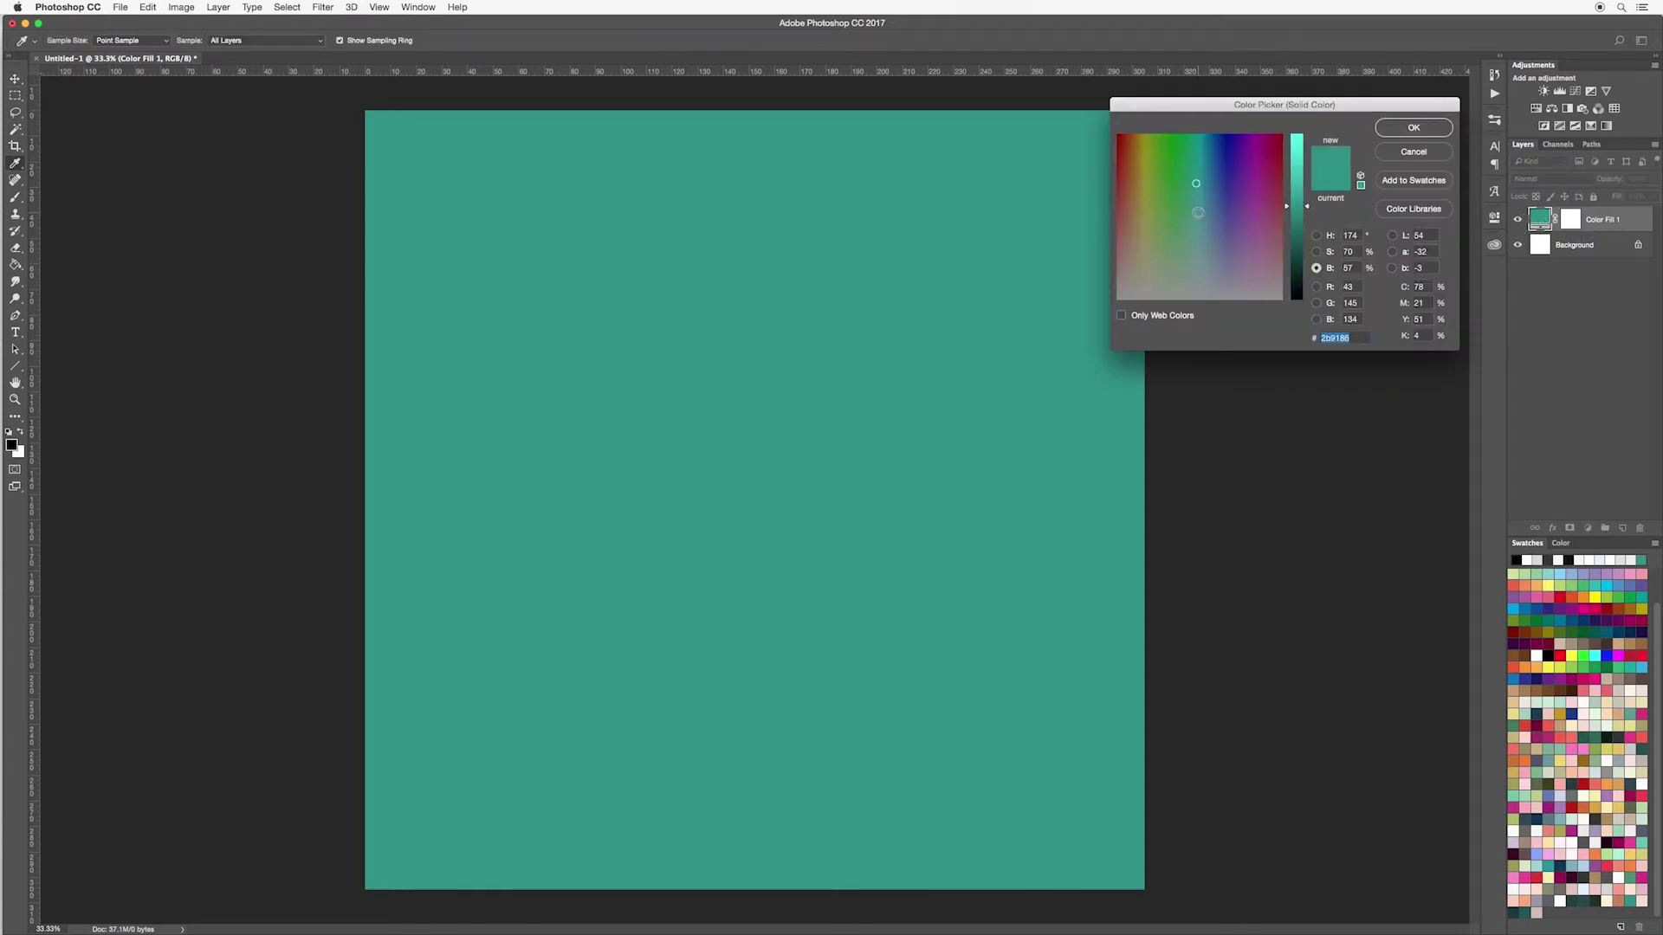
pyautogui.moveTo(1200, 212); pyautogui.dragTo(1201, 272)
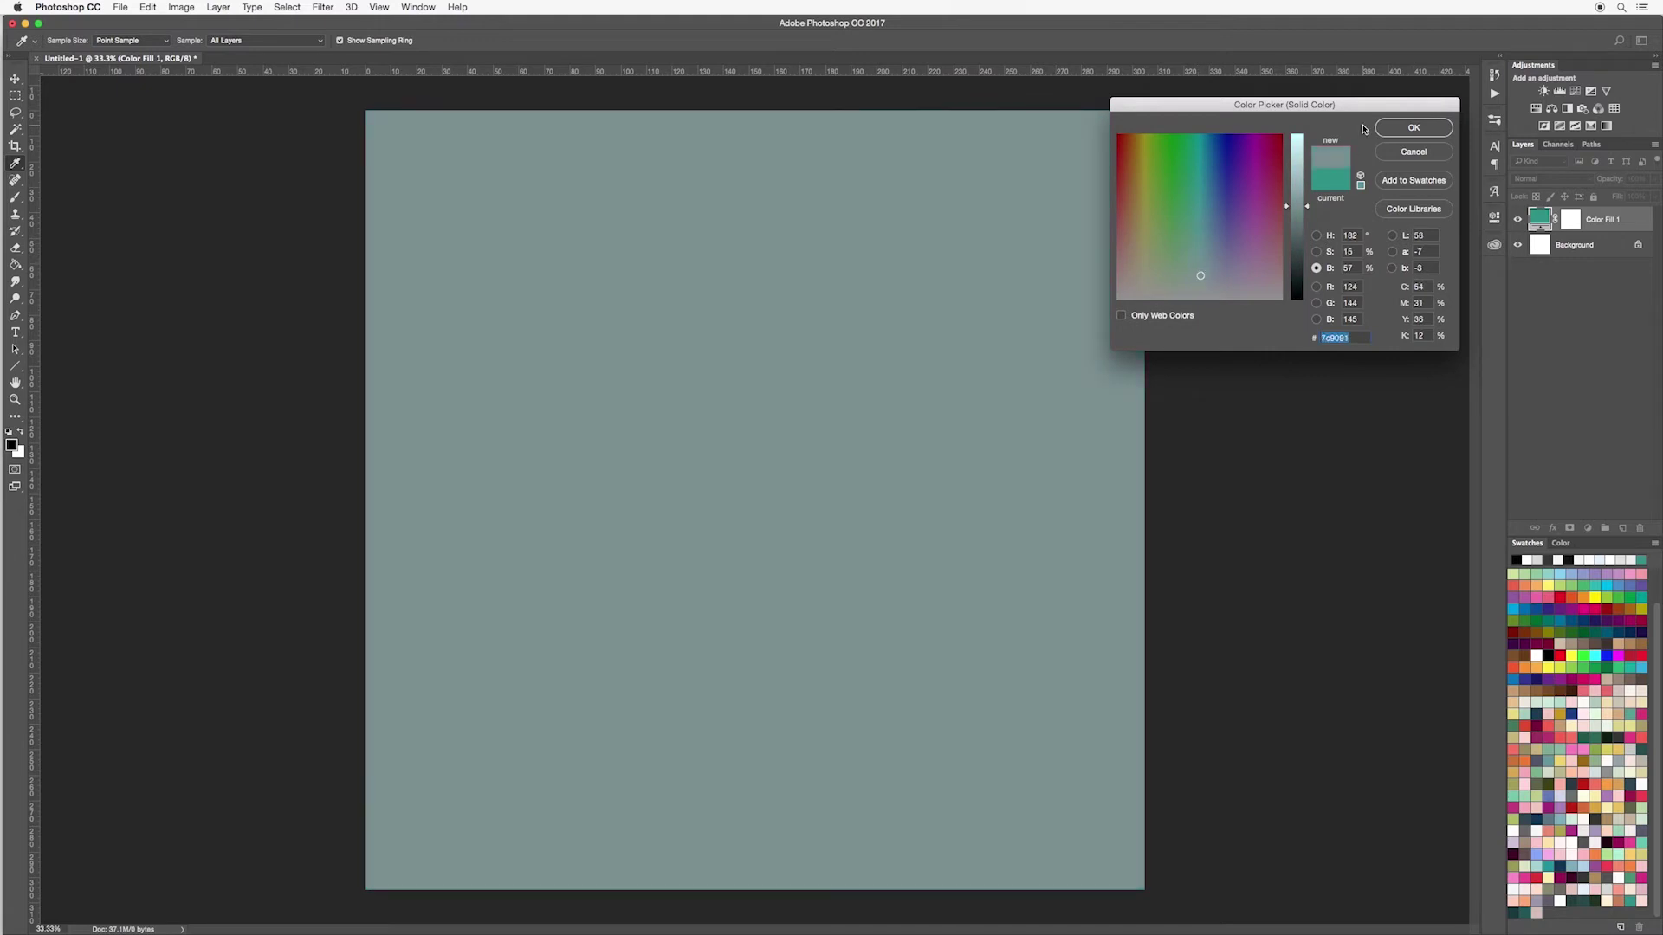
pyautogui.click(1413, 127)
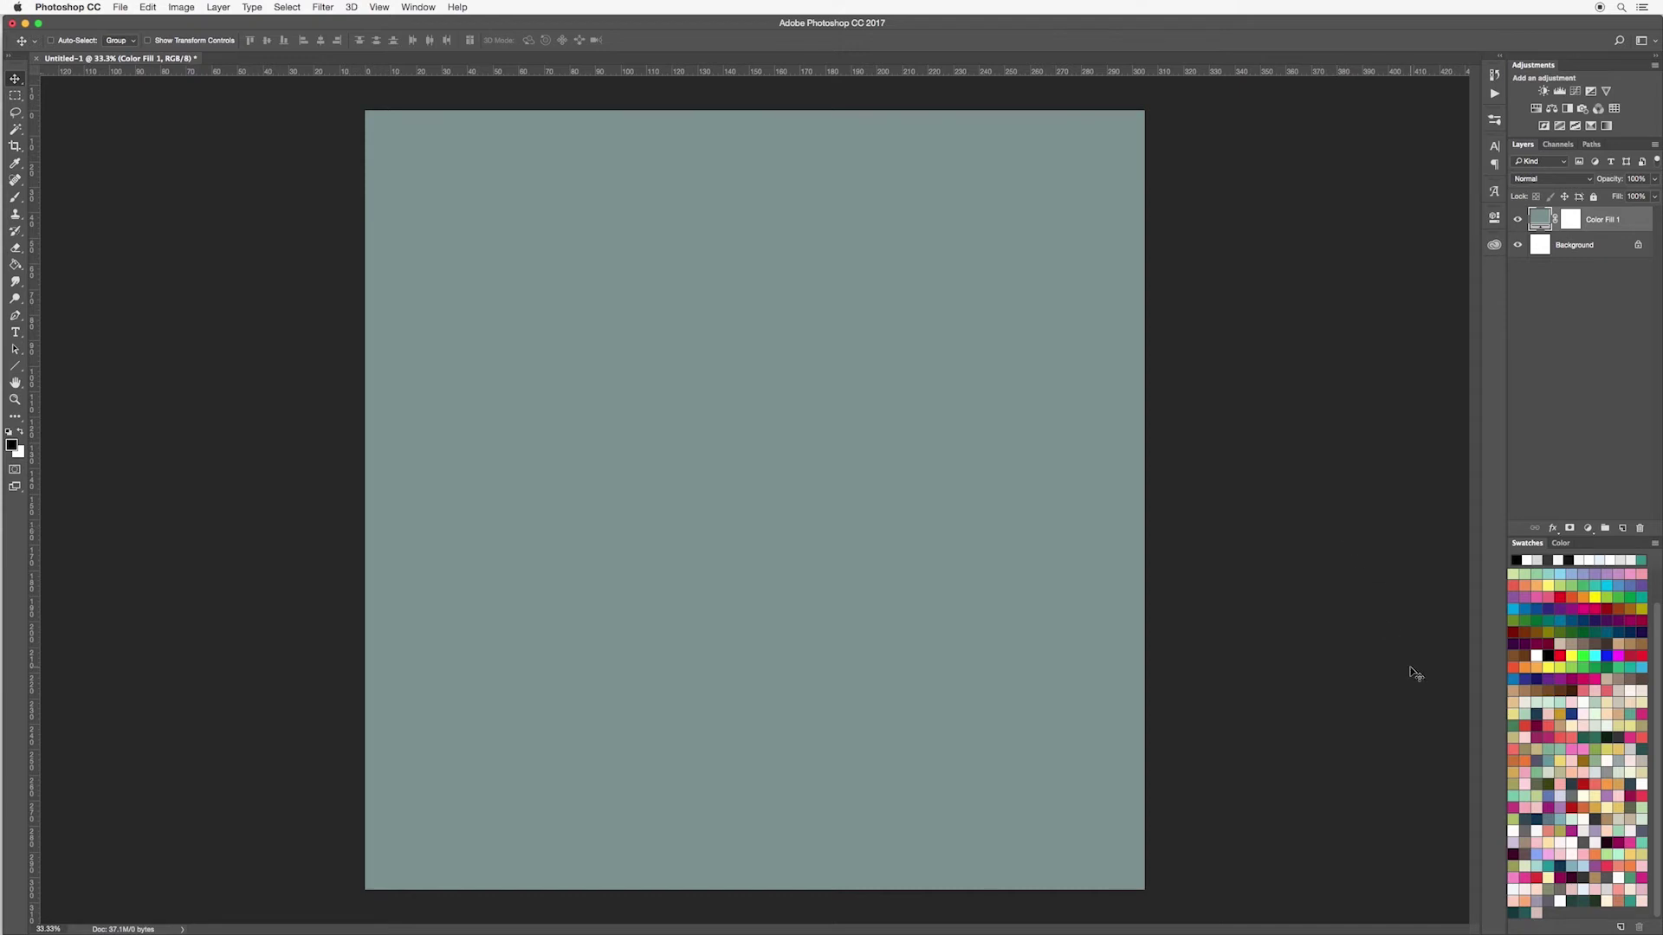
# Shrink Photoshop, bring the Peach Floral Pattern folder forward and open Peach Pattern.pat
pyautogui.moveTo(1658, 931); pyautogui.dragTo(1431, 911)
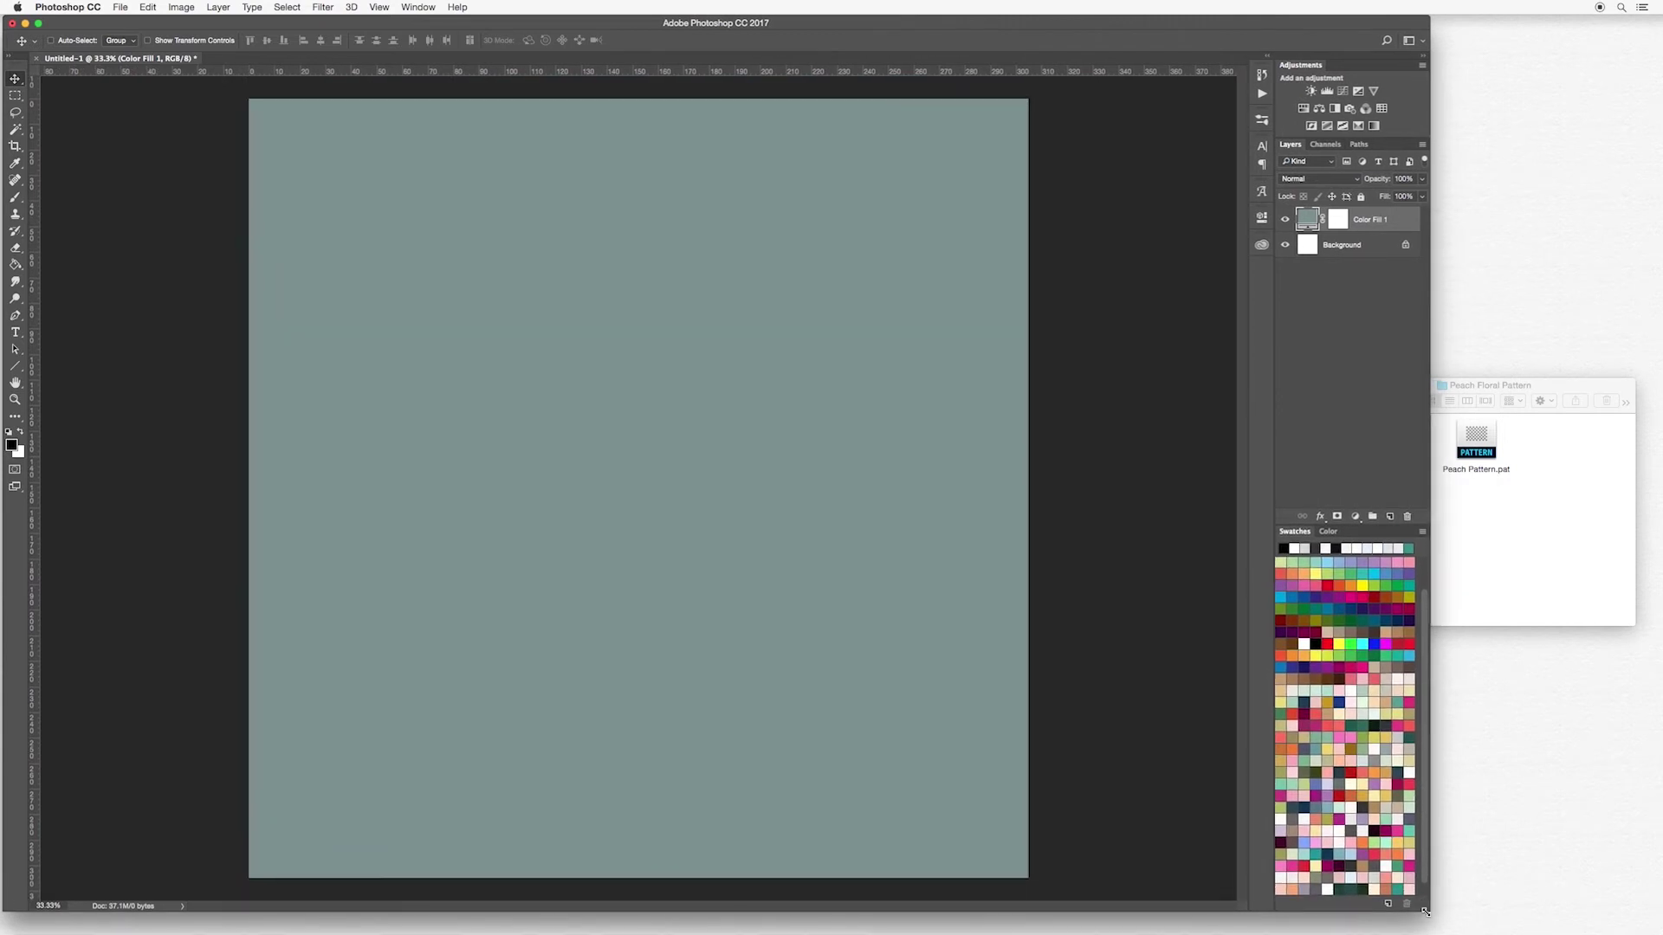
pyautogui.click(1550, 554)
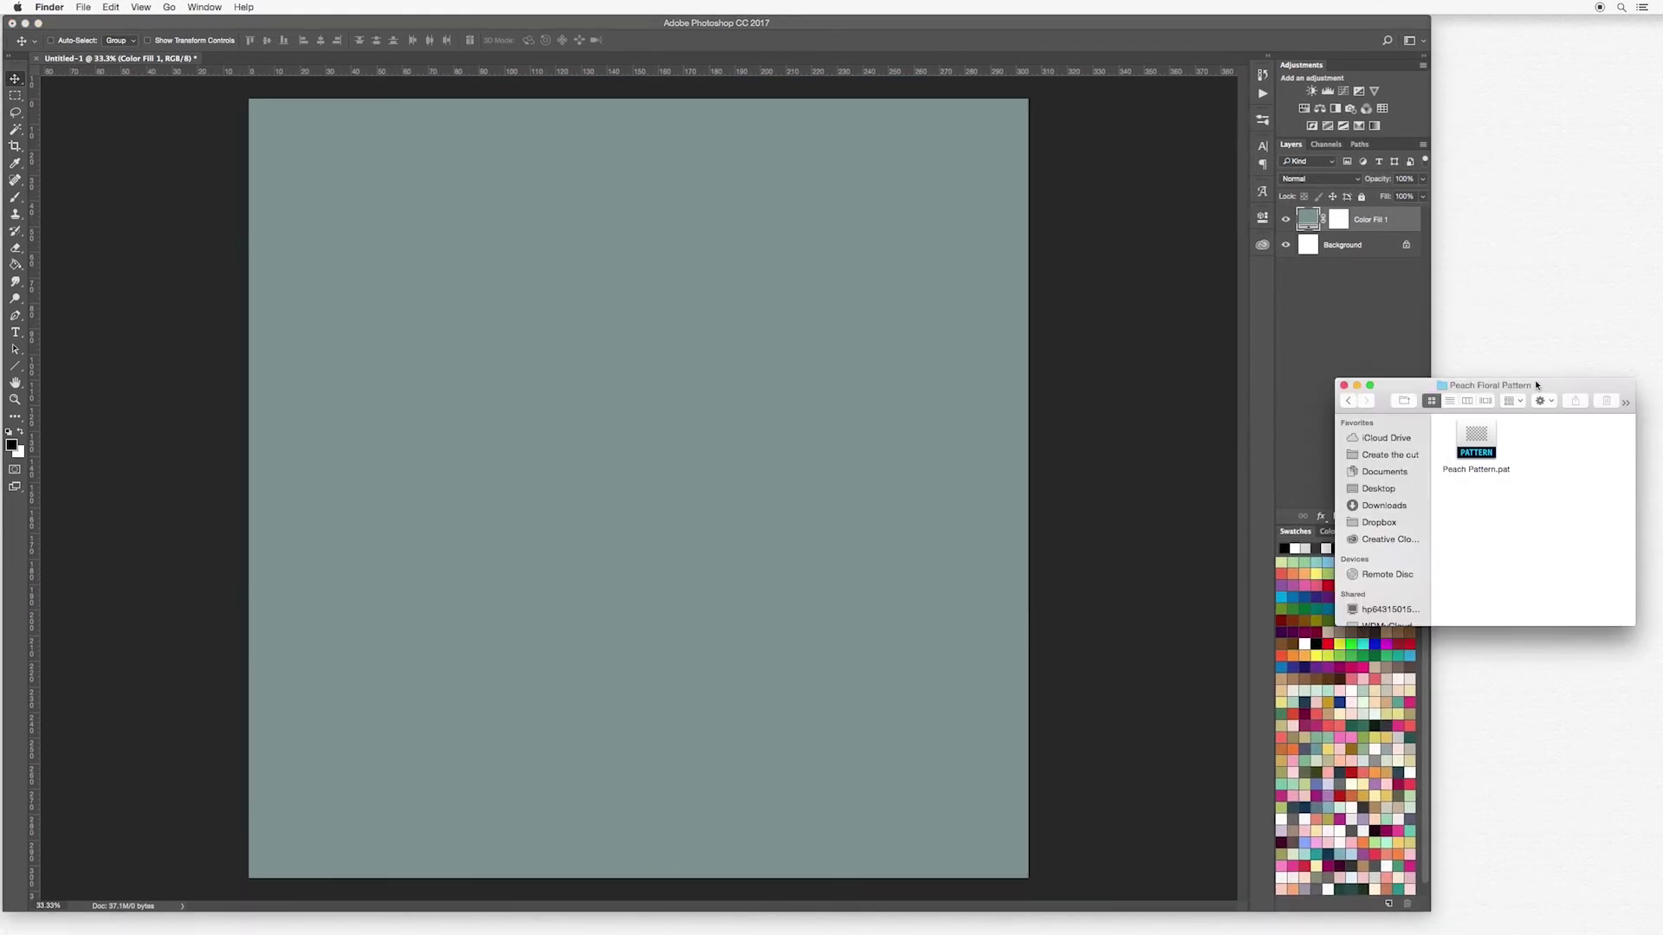
pyautogui.moveTo(1546, 386); pyautogui.dragTo(1030, 252)
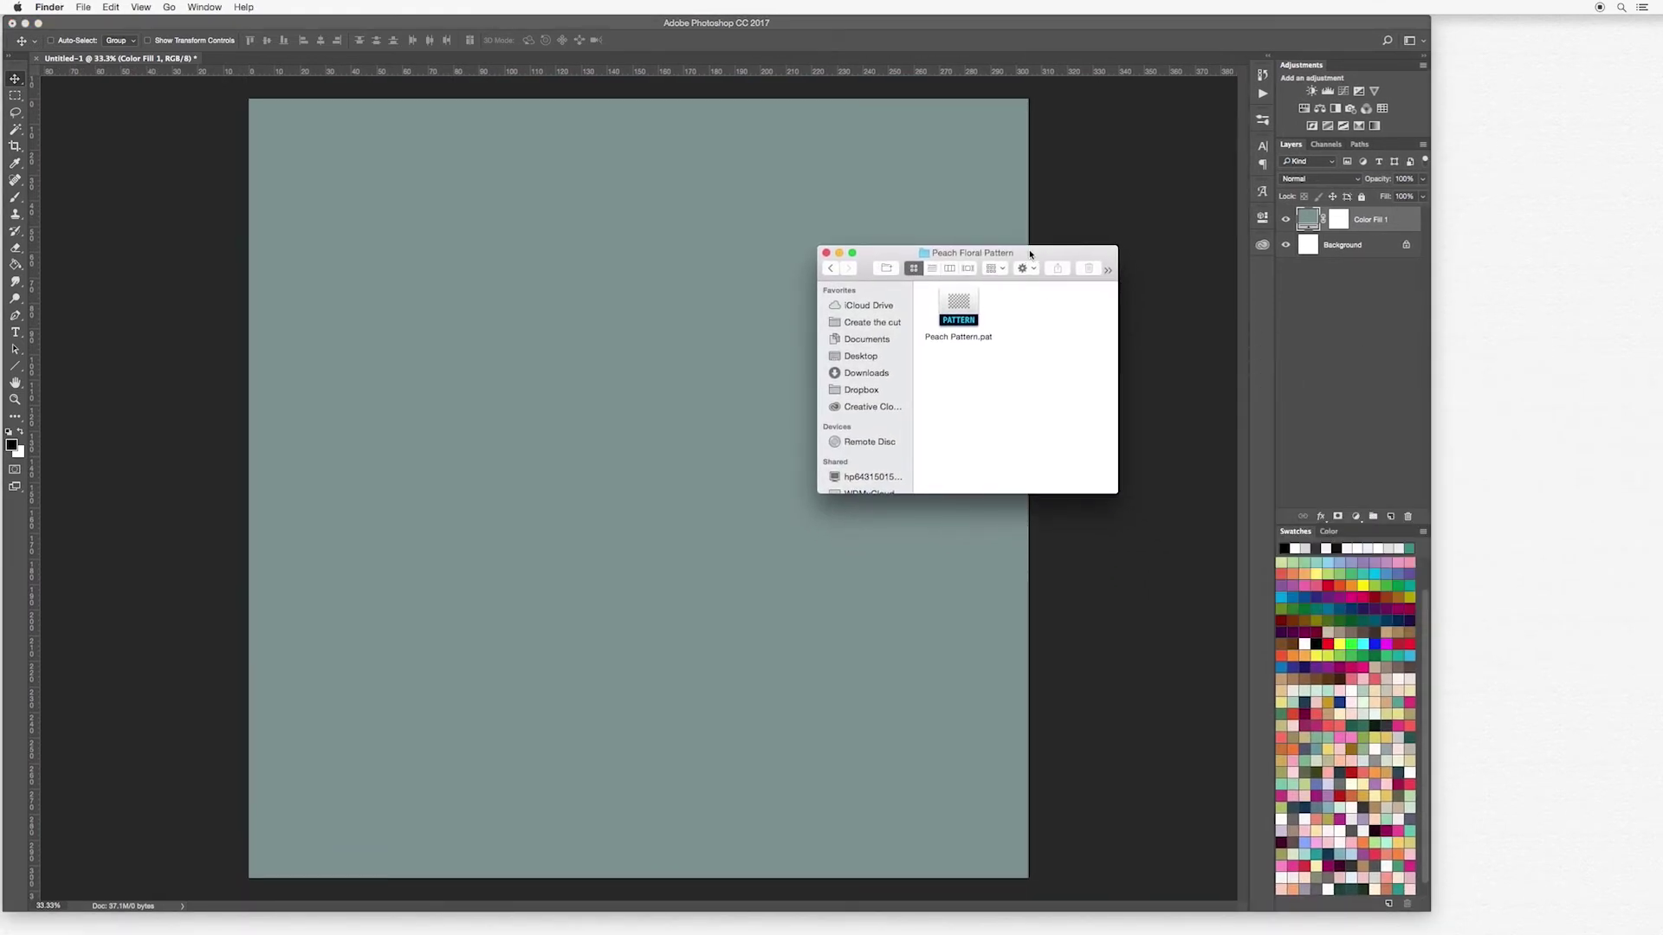
pyautogui.doubleClick(961, 309)
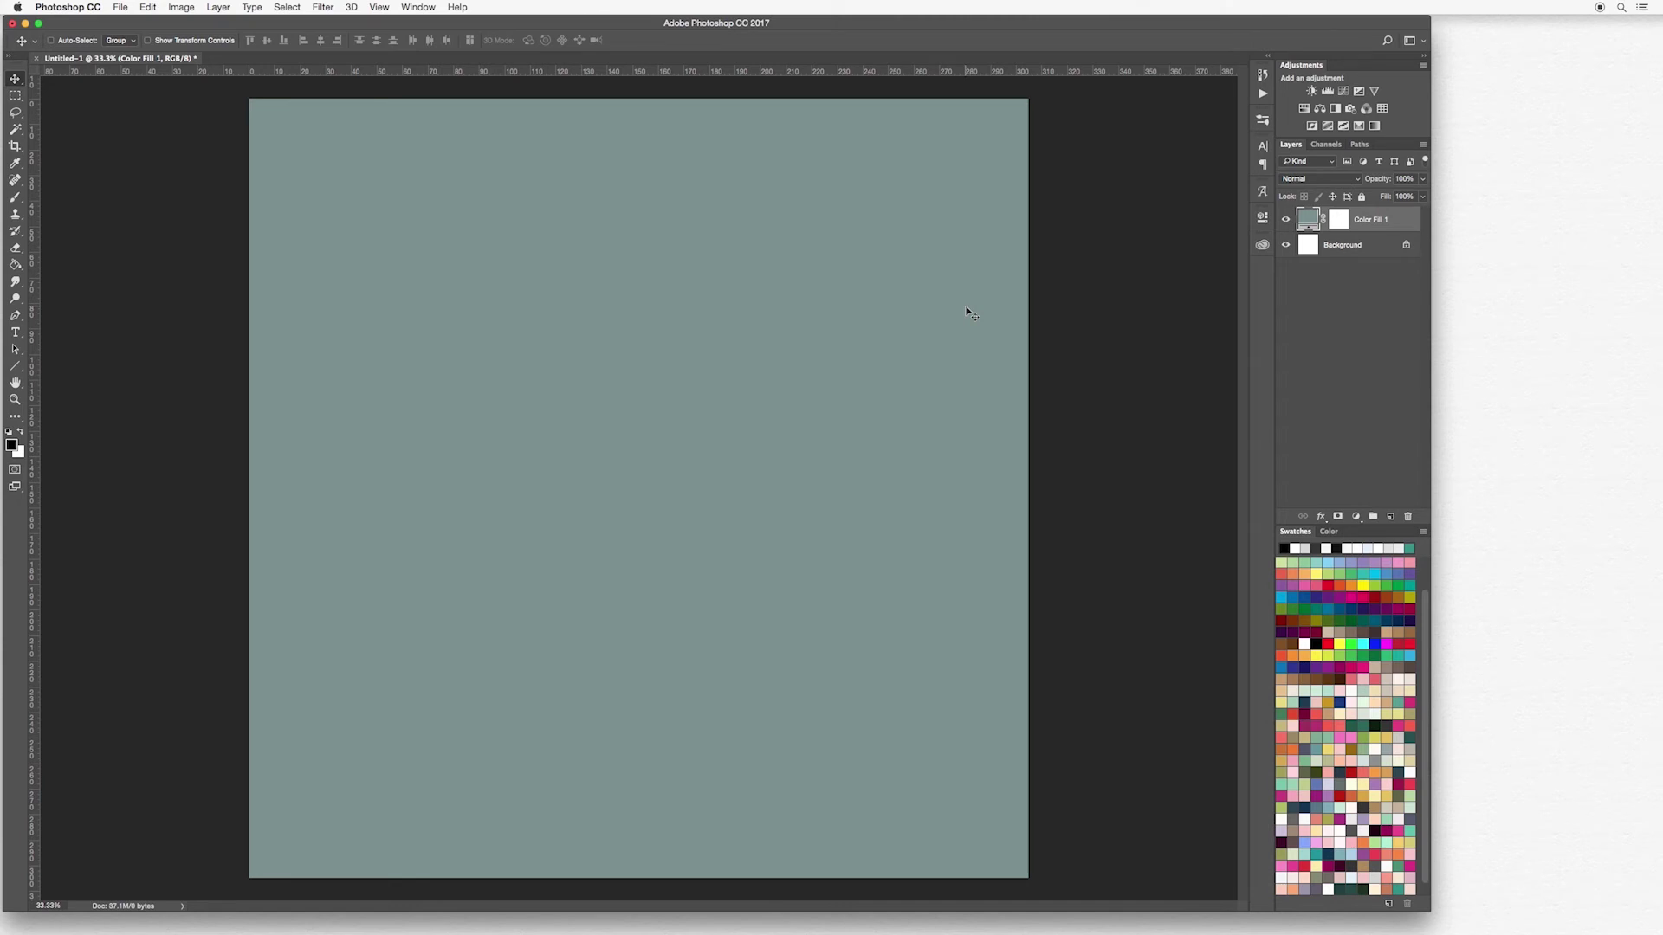
# Restore Photoshop to full screen and bring up the new fill or adjustment layer list
pyautogui.moveTo(1429, 910); pyautogui.dragTo(1607, 931)
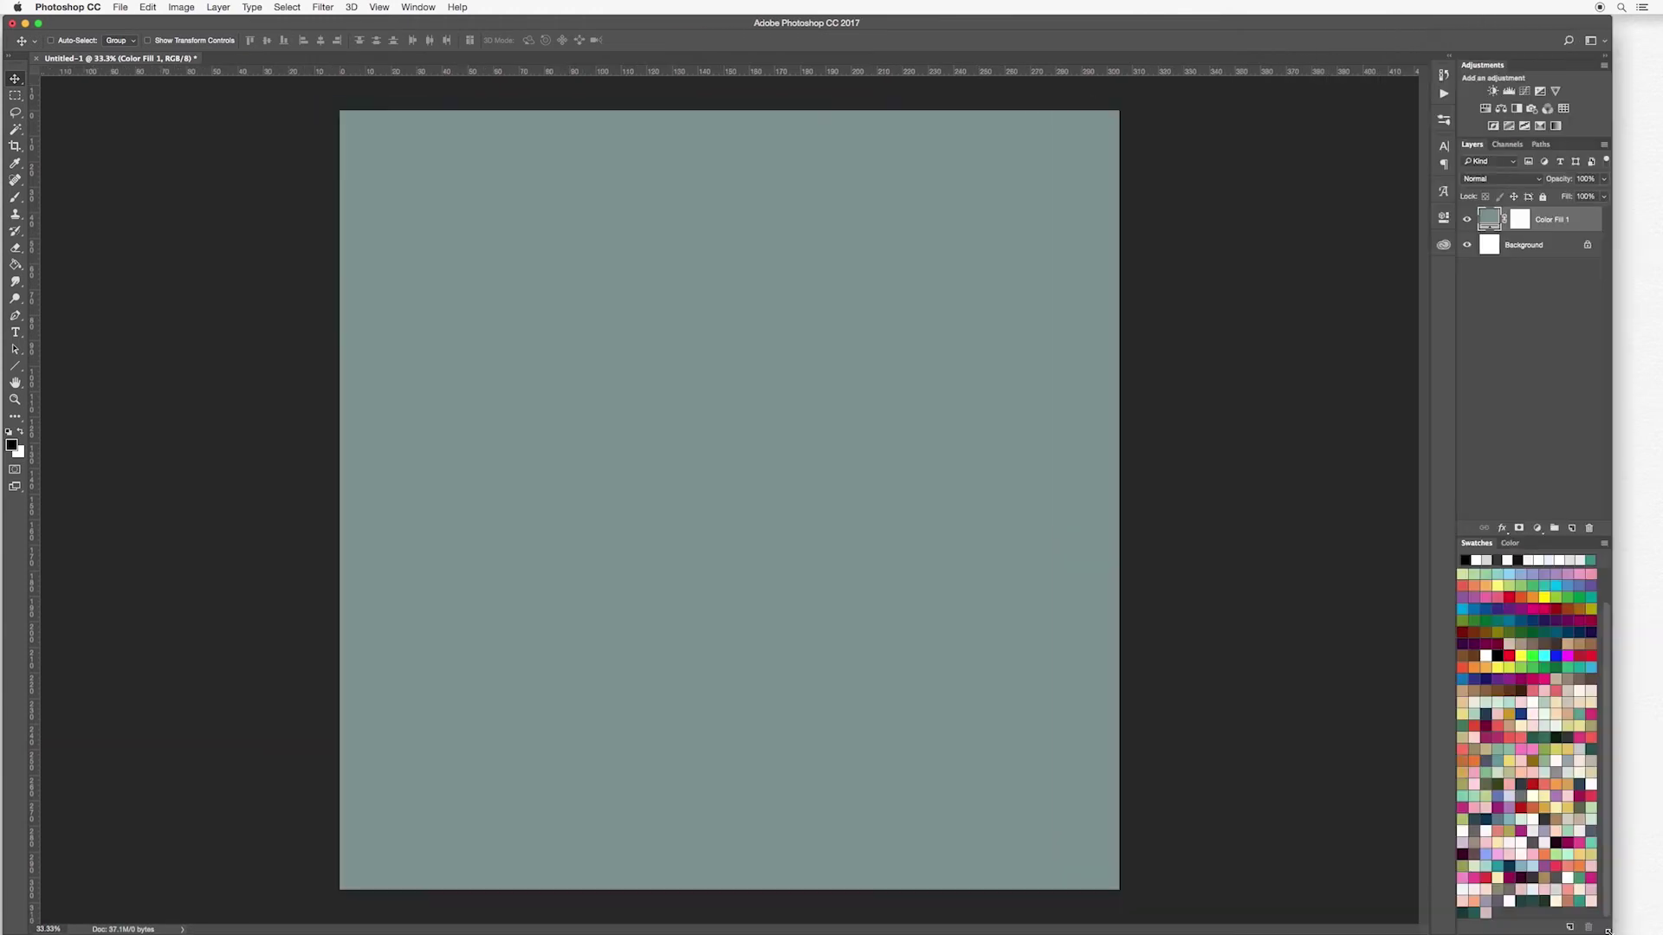
pyautogui.click(39, 25)
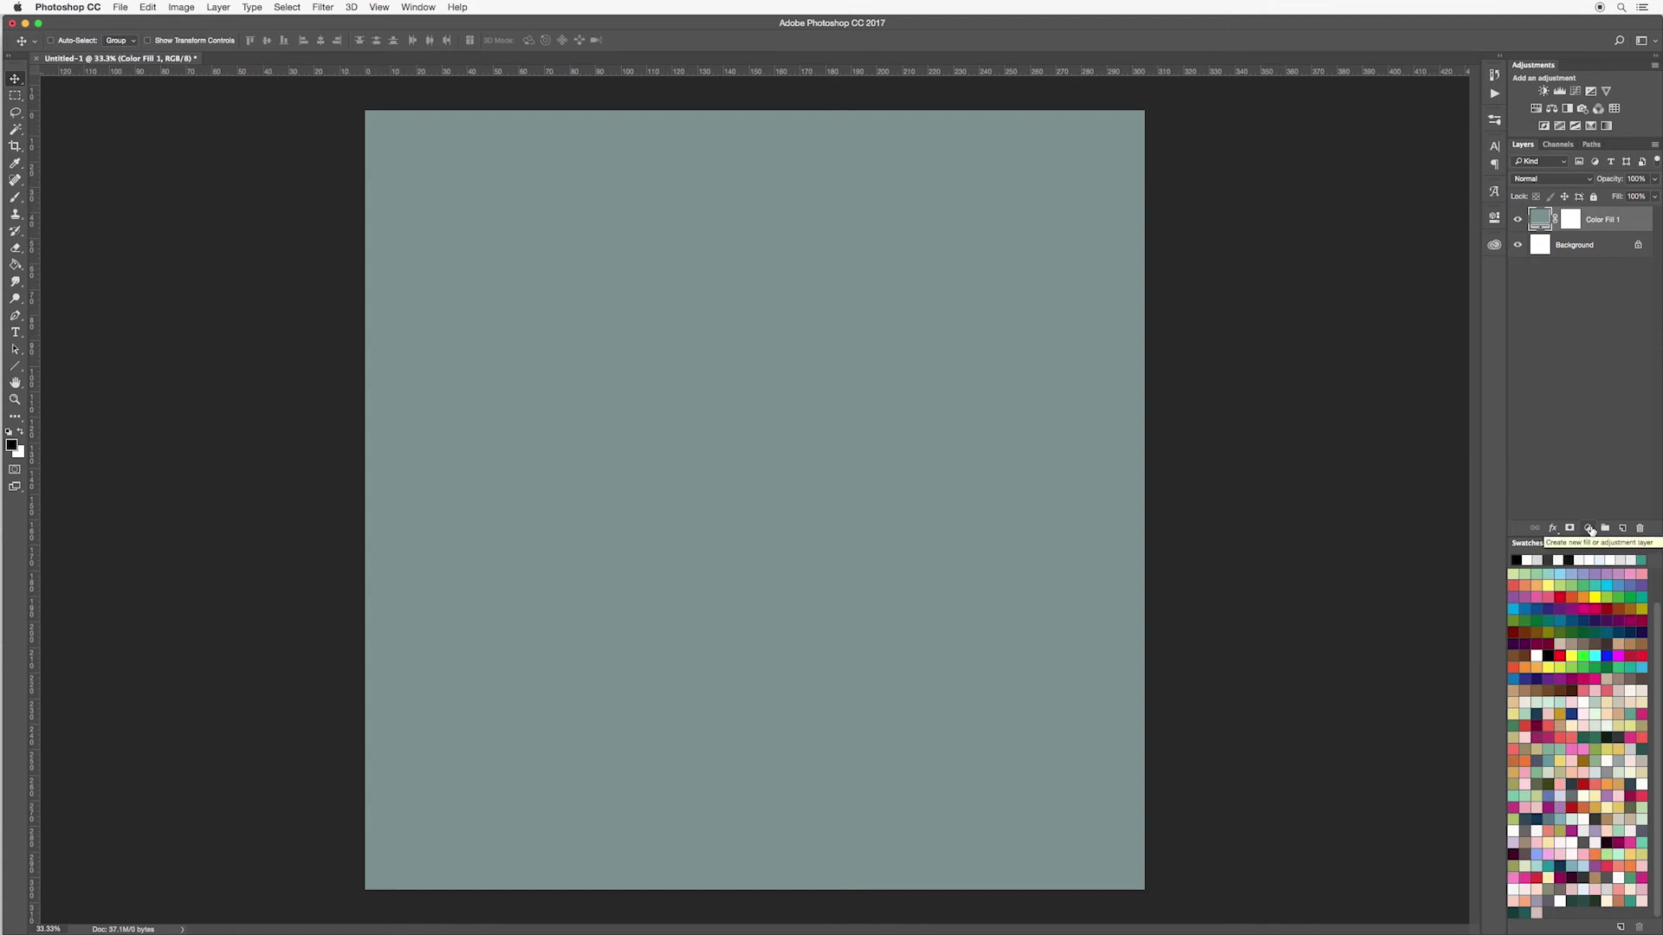
pyautogui.click(1589, 529)
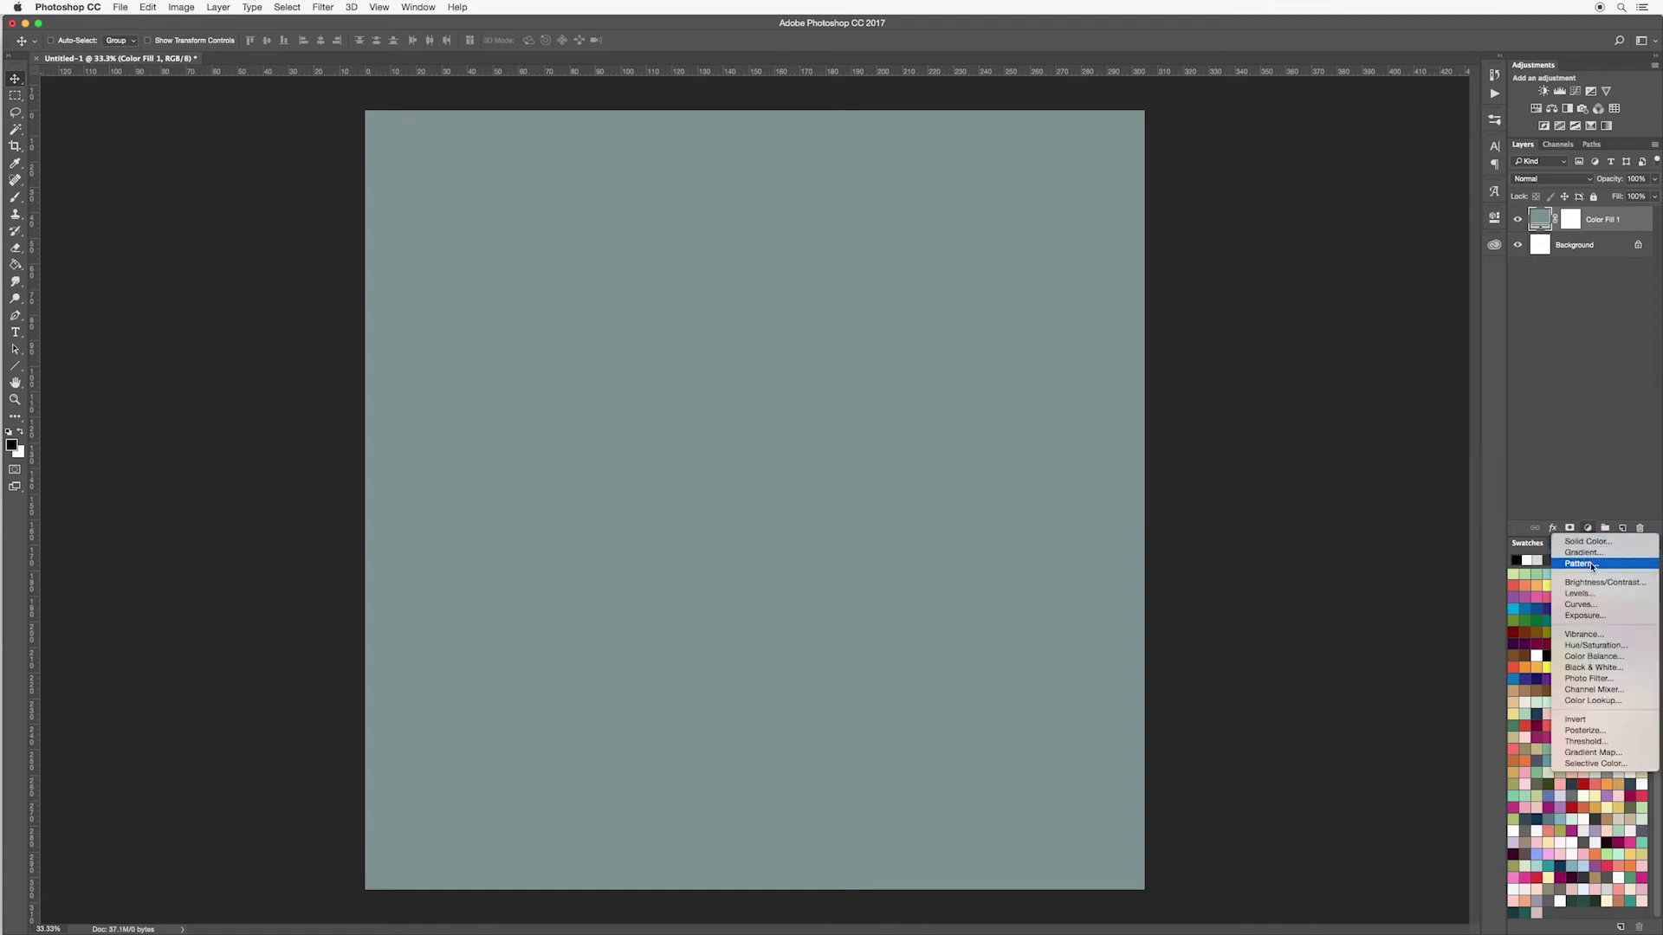
# Add a Pattern Fill layer tiling the peach floral pattern at 100% scale
pyautogui.click(1592, 564)
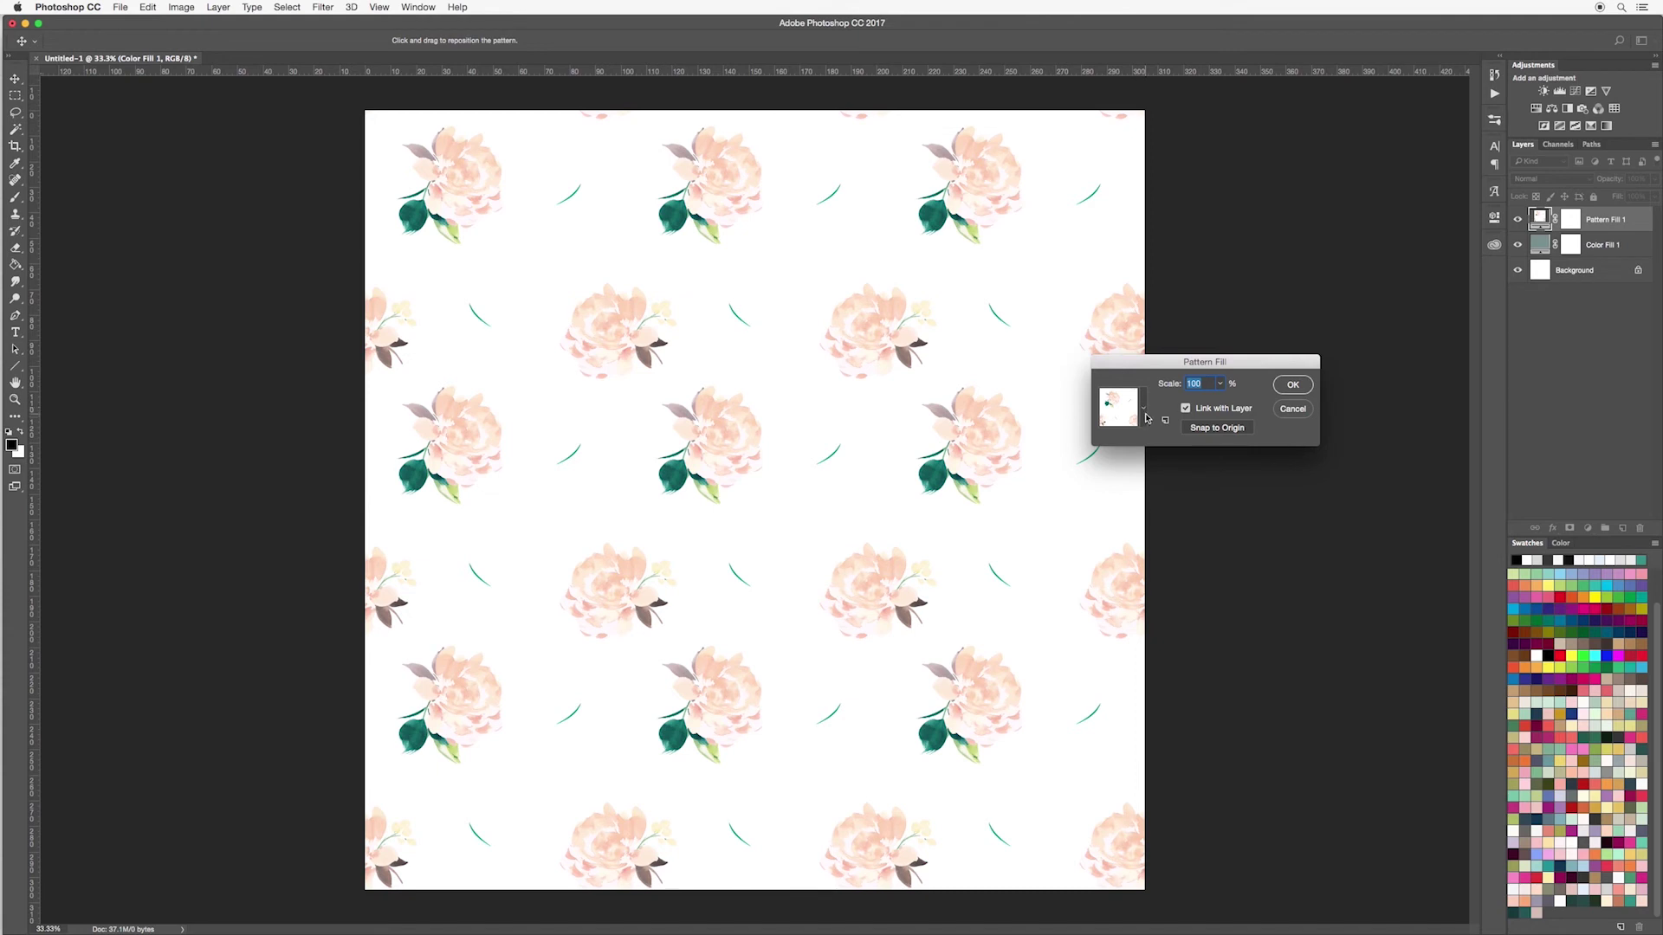
pyautogui.click(1144, 412)
pyautogui.click(1129, 445)
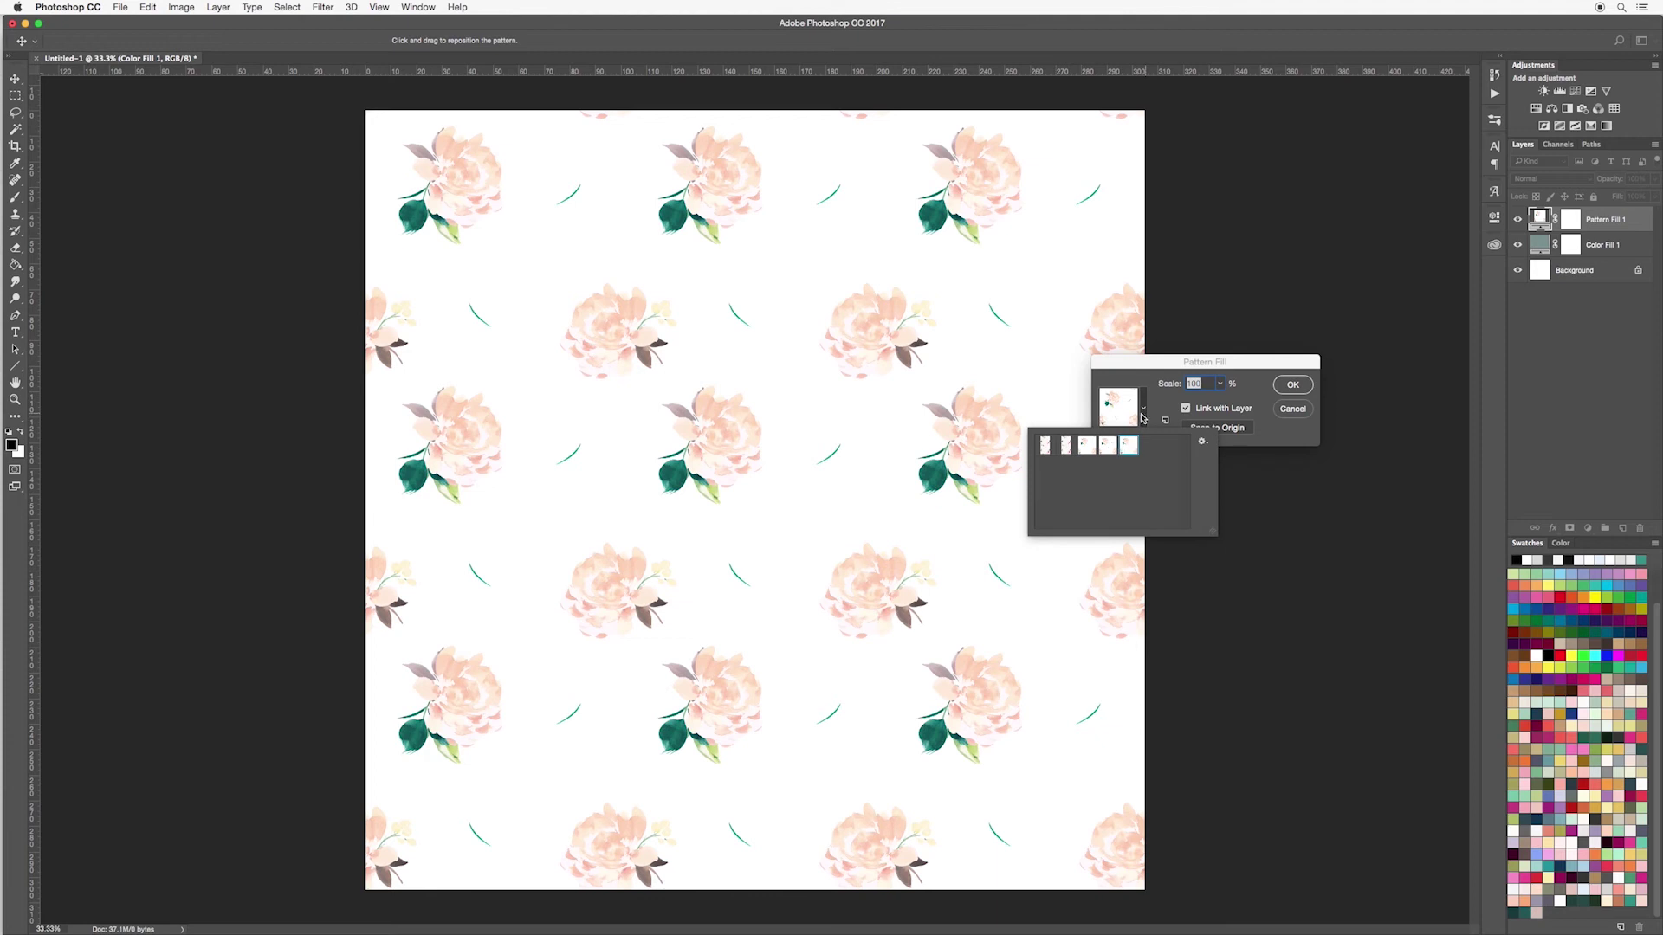
pyautogui.click(1161, 408)
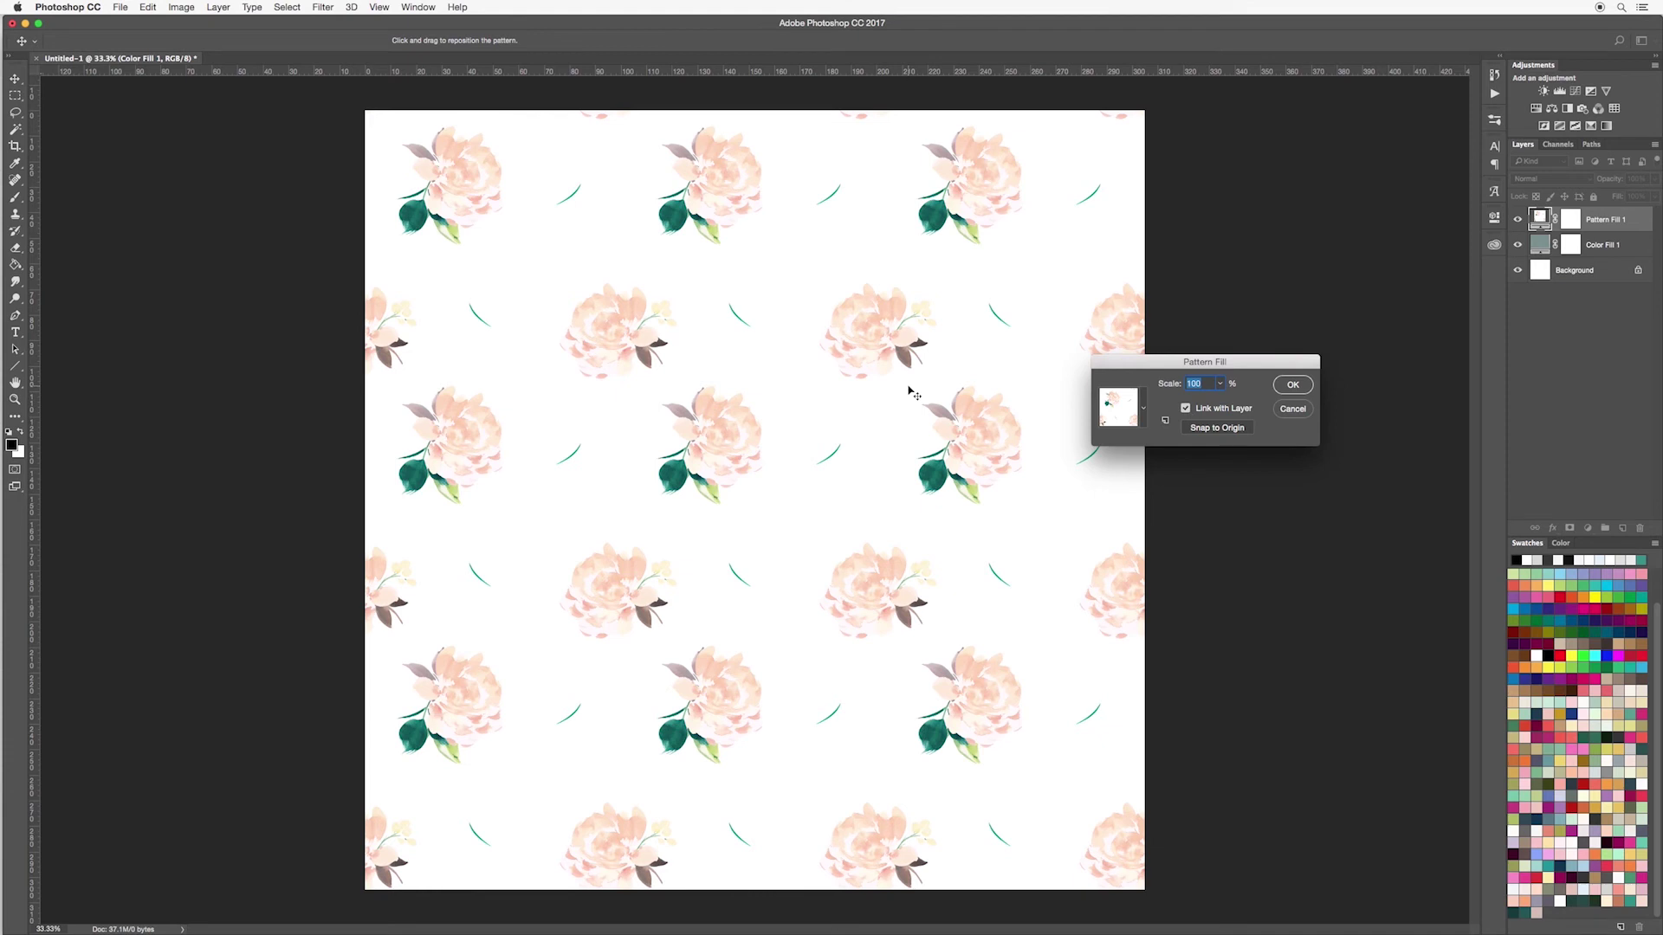
# Scale the peach floral pattern to 144%, shift its position on the canvas, and recheck the settings
pyautogui.click(1221, 384)
pyautogui.moveTo(1216, 399); pyautogui.dragTo(1221, 400)
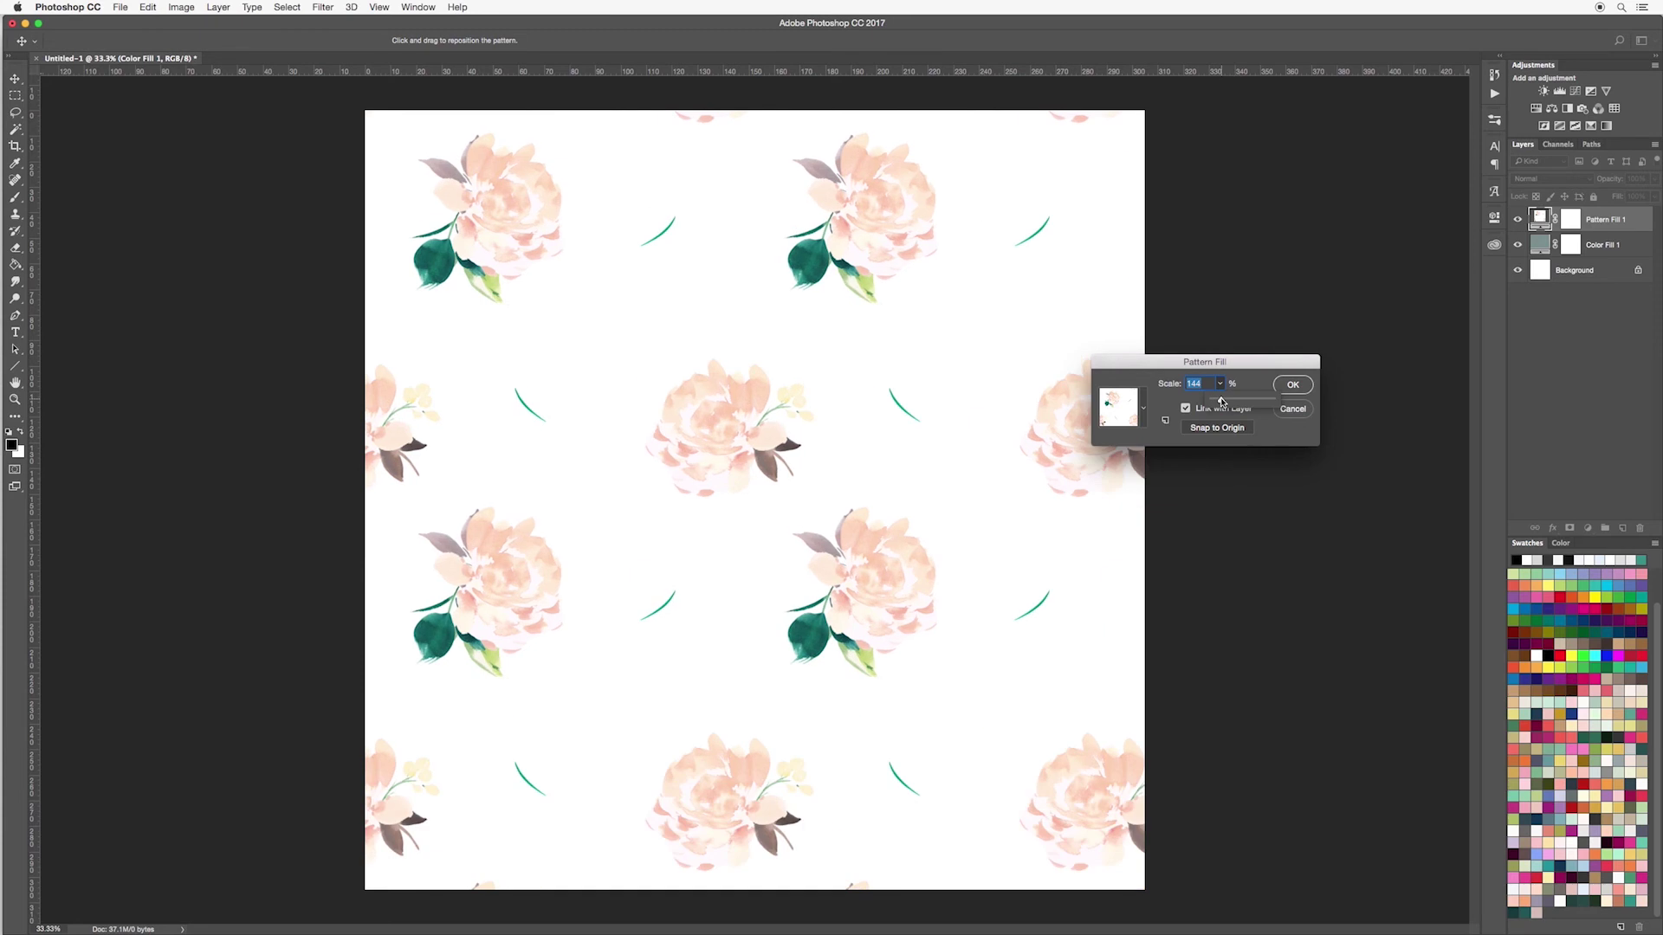
pyautogui.moveTo(828, 418); pyautogui.dragTo(881, 376)
pyautogui.click(1294, 386)
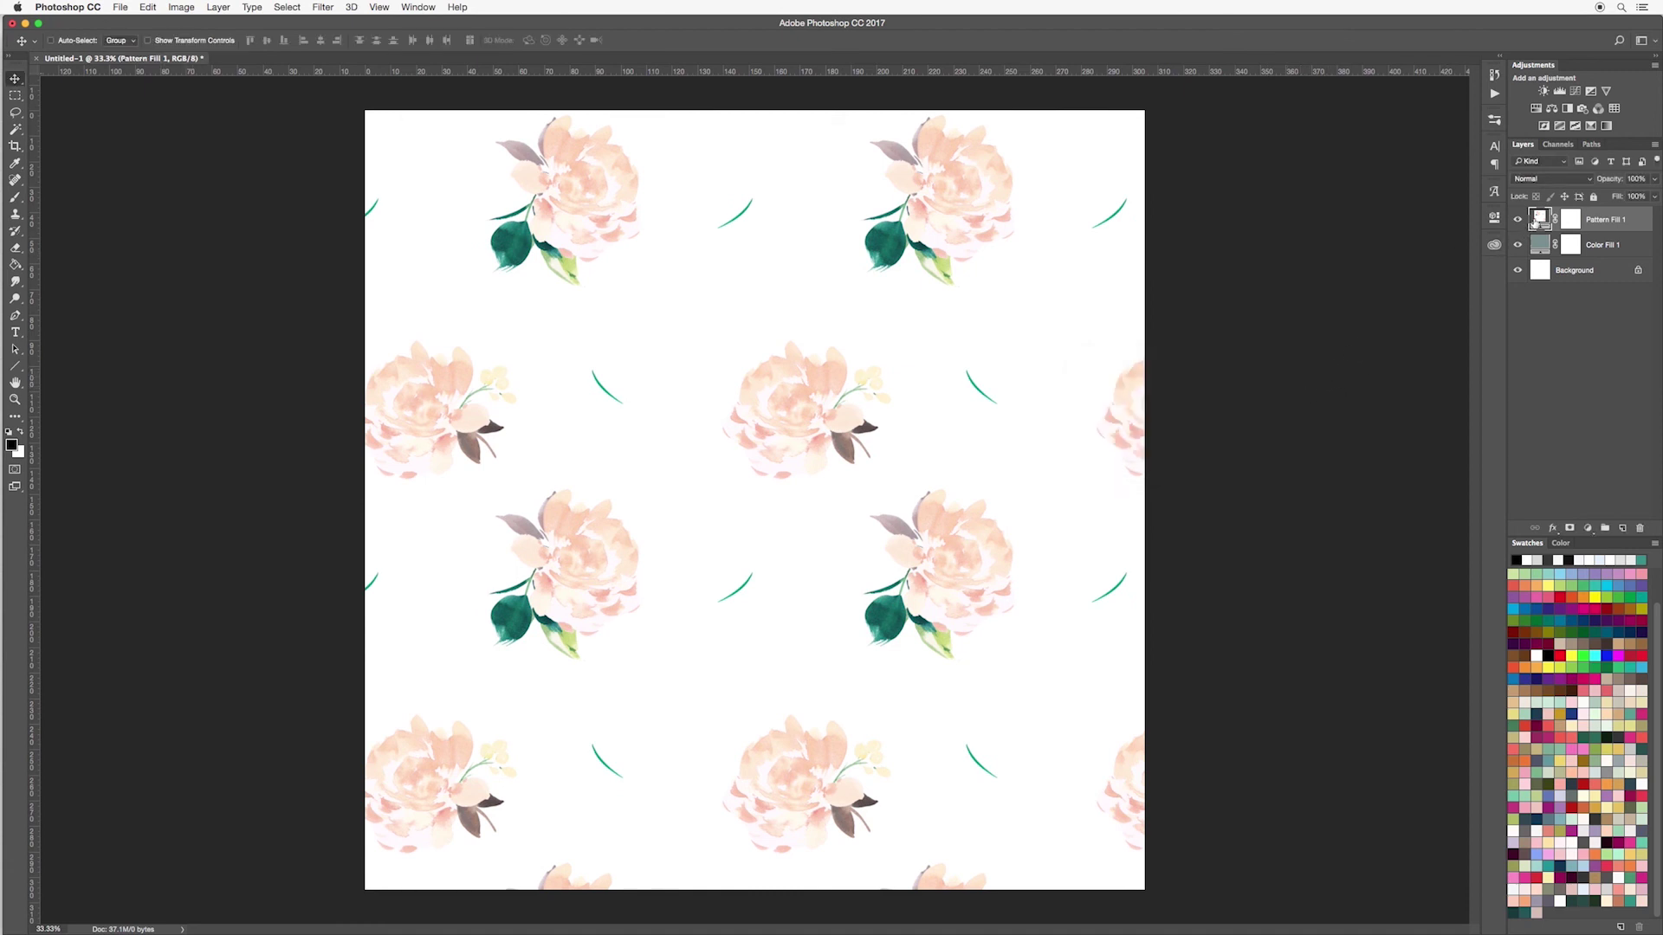
pyautogui.doubleClick(1540, 218)
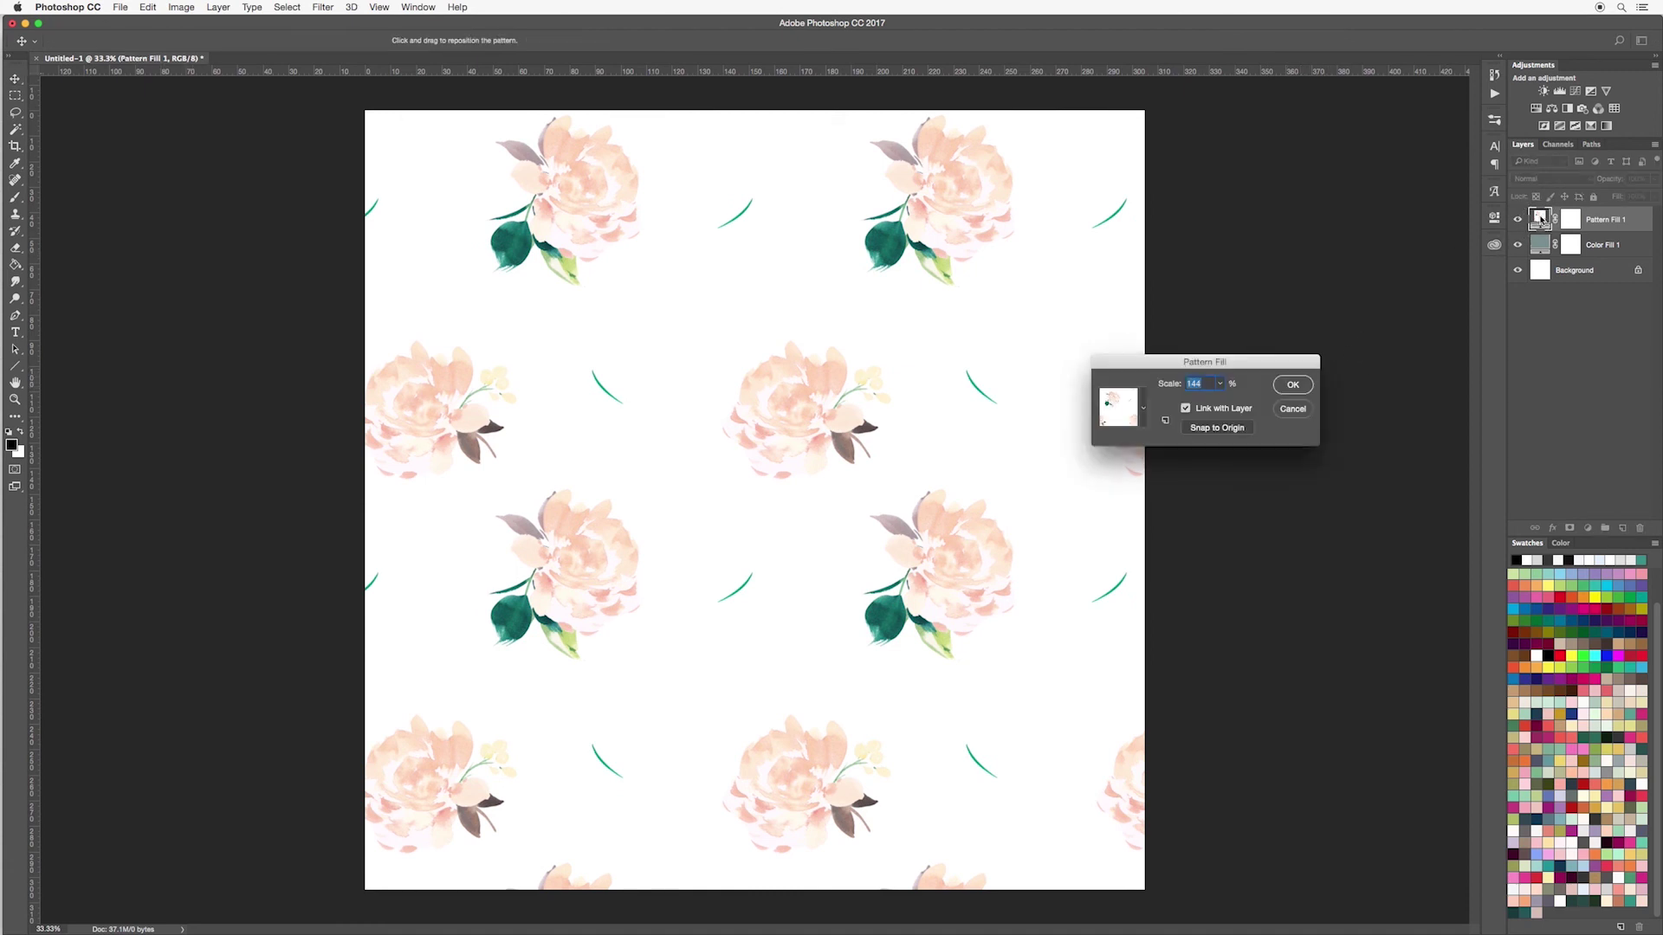
pyautogui.click(1293, 409)
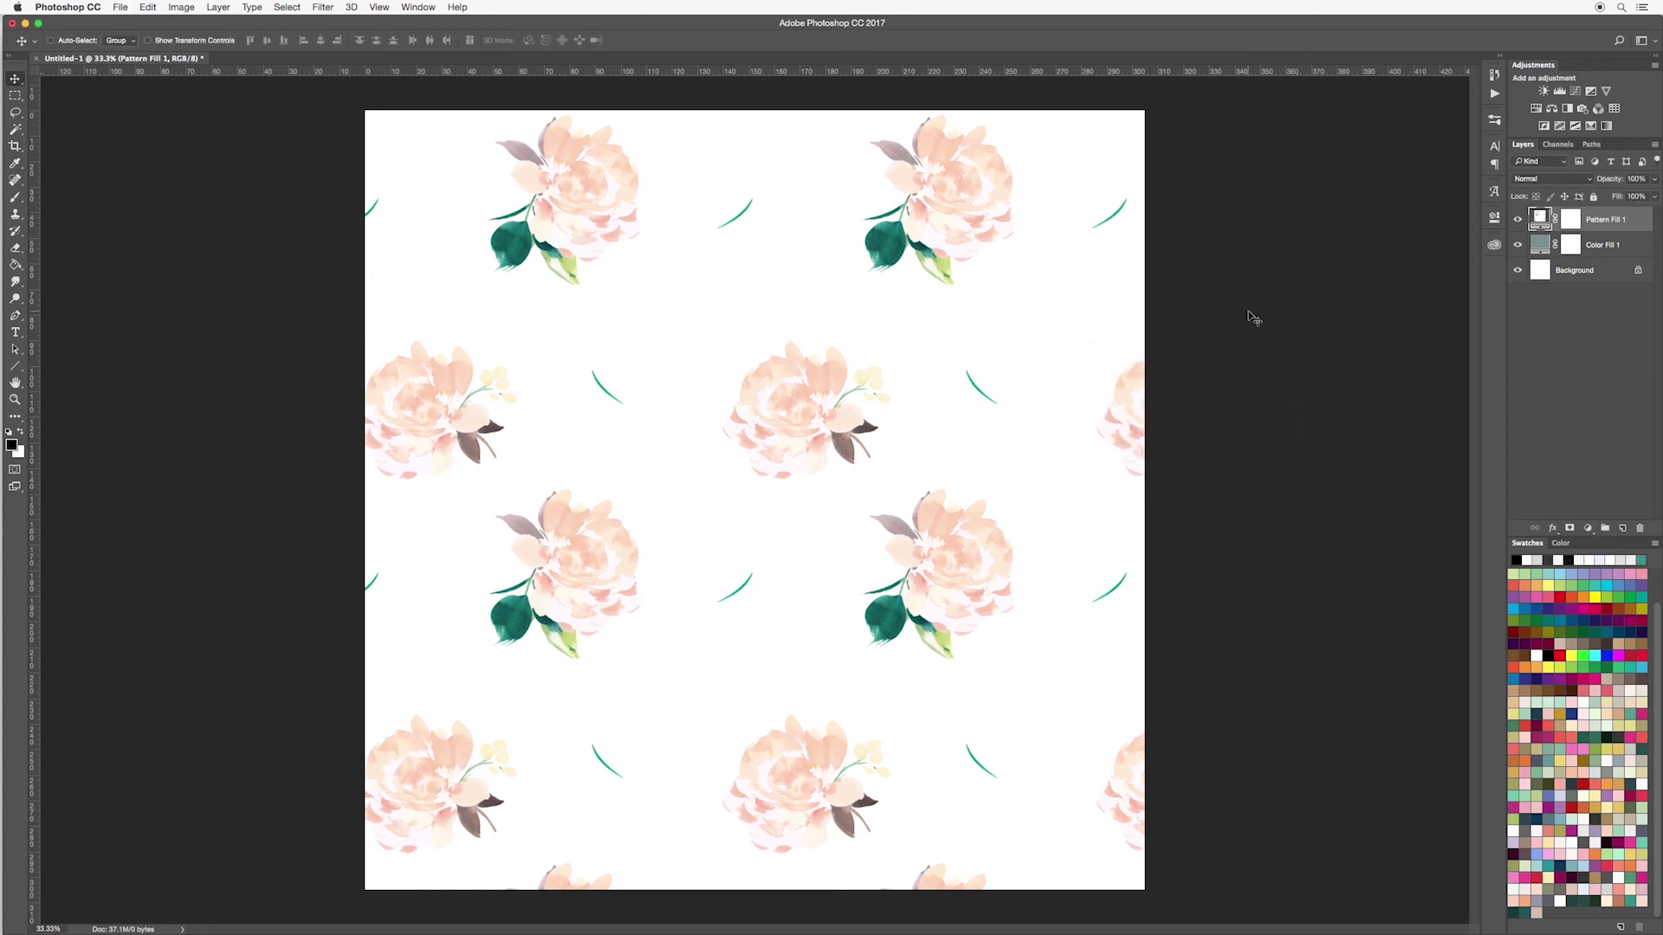